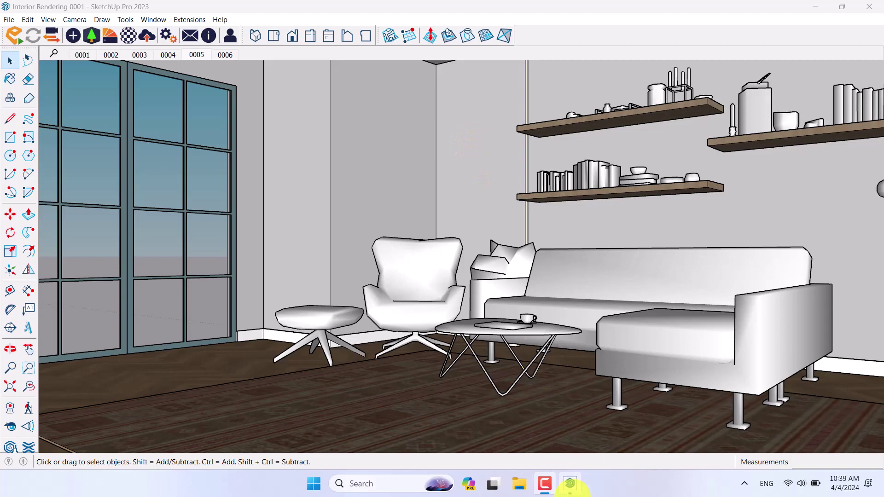
# Step: Orbit the living room, cycle through scenes 0006, 0005 and 0004, and redock the Enscape toolbar
pyautogui.click(570, 484)
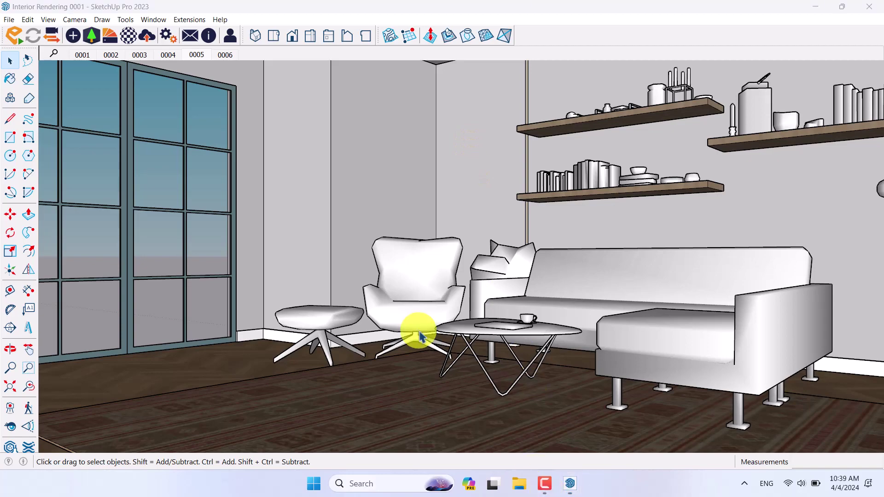
pyautogui.moveTo(419, 335); pyautogui.dragTo(493, 290, button='middle')
pyautogui.click(223, 56)
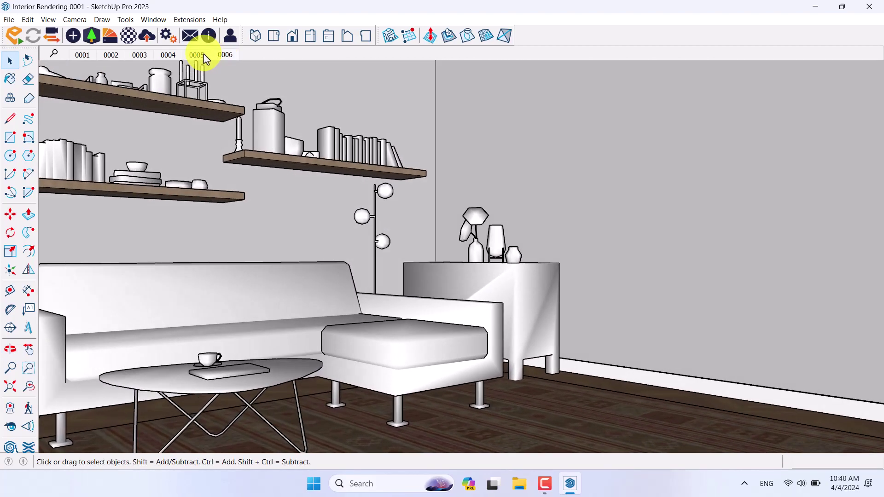
pyautogui.click(203, 55)
pyautogui.click(169, 56)
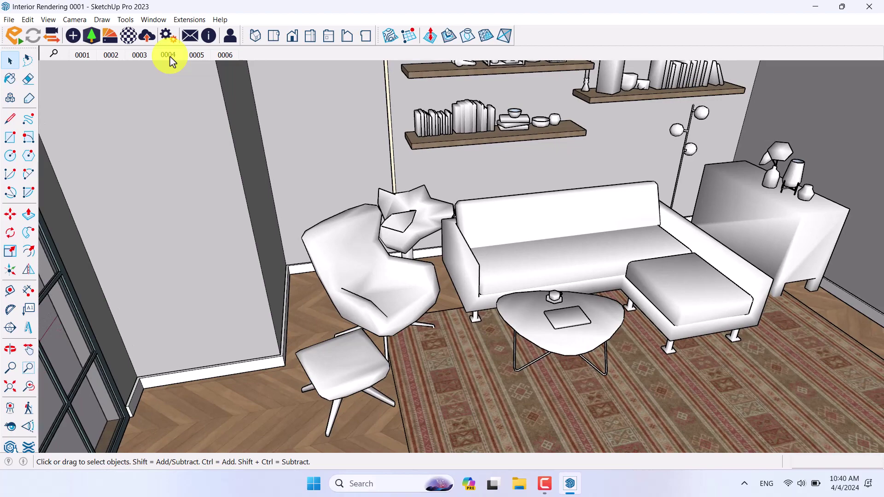
pyautogui.moveTo(4, 36); pyautogui.dragTo(109, 79)
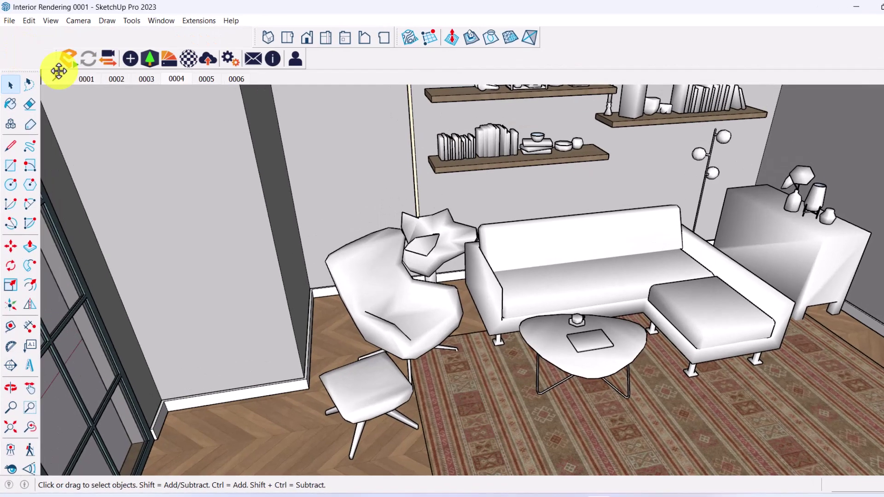
pyautogui.moveTo(186, 134); pyautogui.dragTo(5, 52)
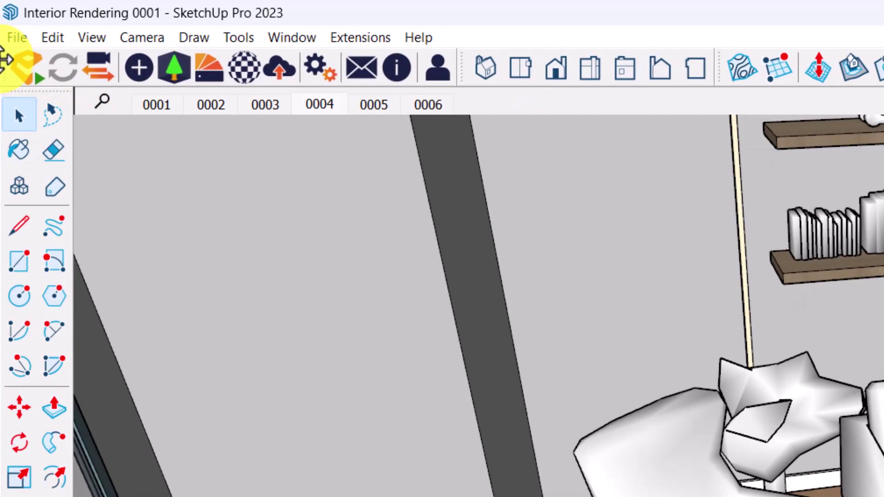
pyautogui.click(310, 71)
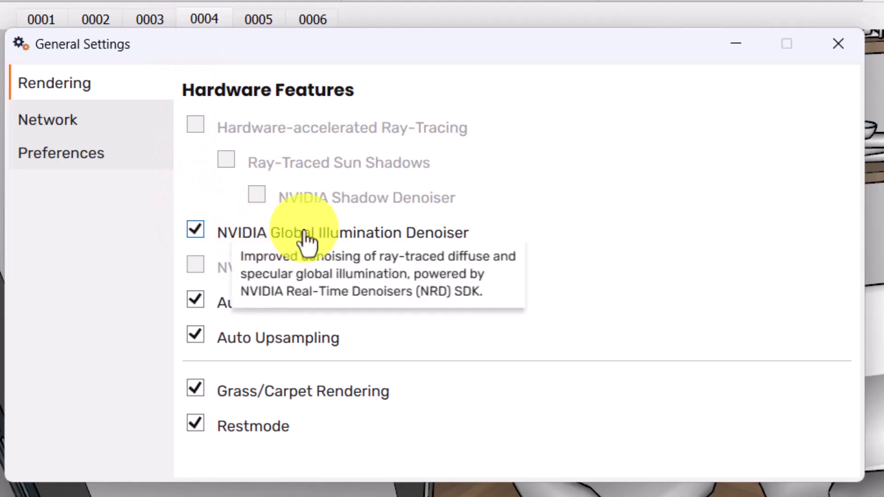
pyautogui.click(835, 46)
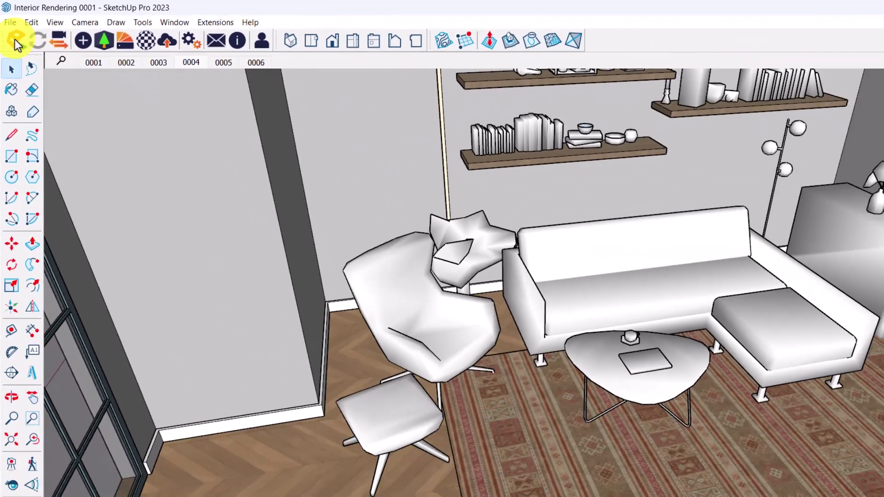
# Step: Start the Enscape live render of the living-room model
pyautogui.click(27, 70)
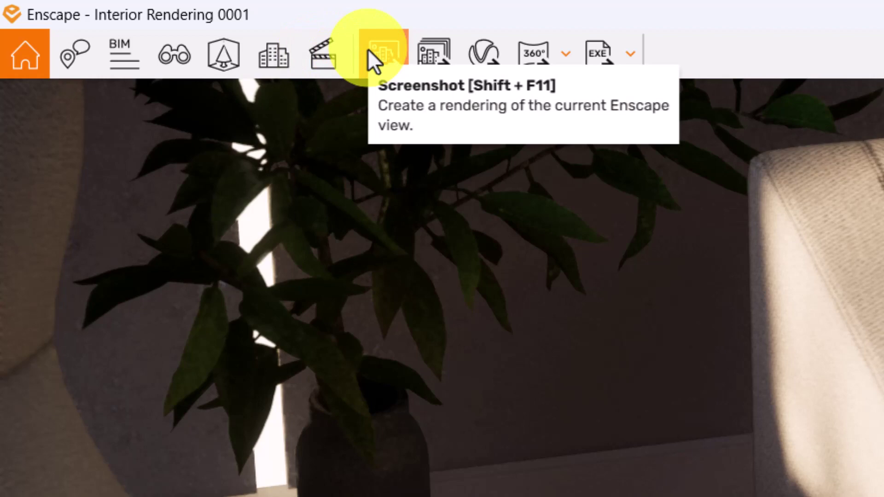
pyautogui.click(426, 55)
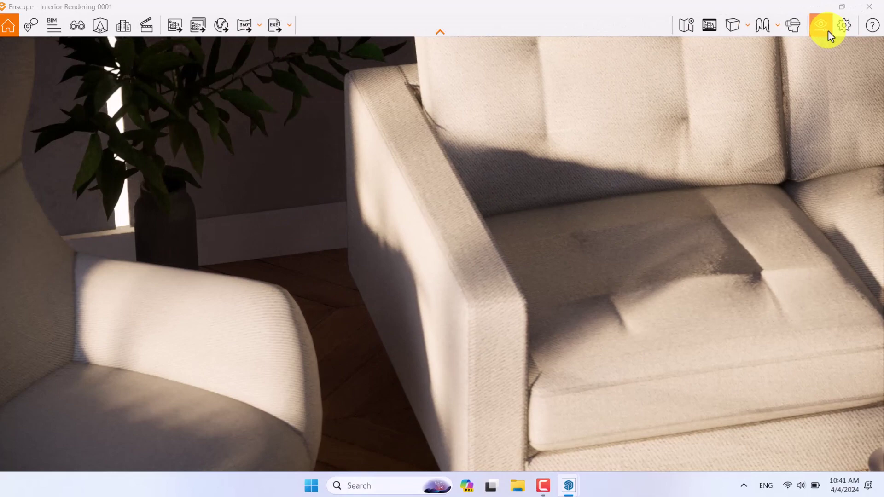
# Step: Reset outlines to 0%, exposure to 50%, field of view to 90° and depth of field to 0%
pyautogui.click(772, 60)
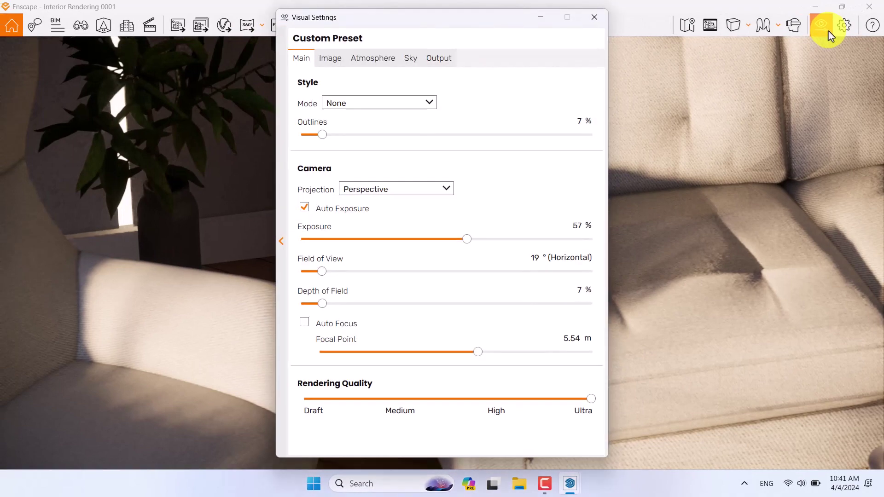
pyautogui.click(555, 122)
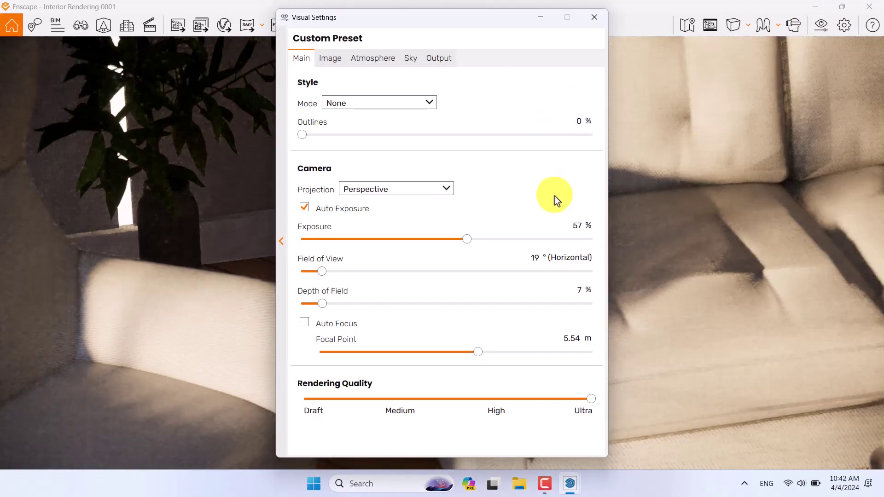
pyautogui.click(554, 226)
pyautogui.click(522, 258)
pyautogui.click(551, 291)
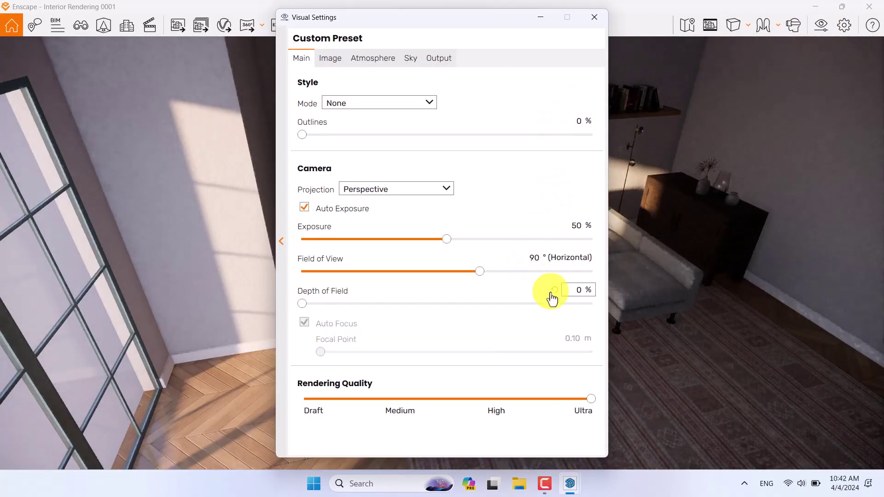
# Step: Turn off Auto Contrast and reset saturation, 6,600 K colour temperature, motion blur, lens flare, vignette and chromatic aberration
pyautogui.click(330, 58)
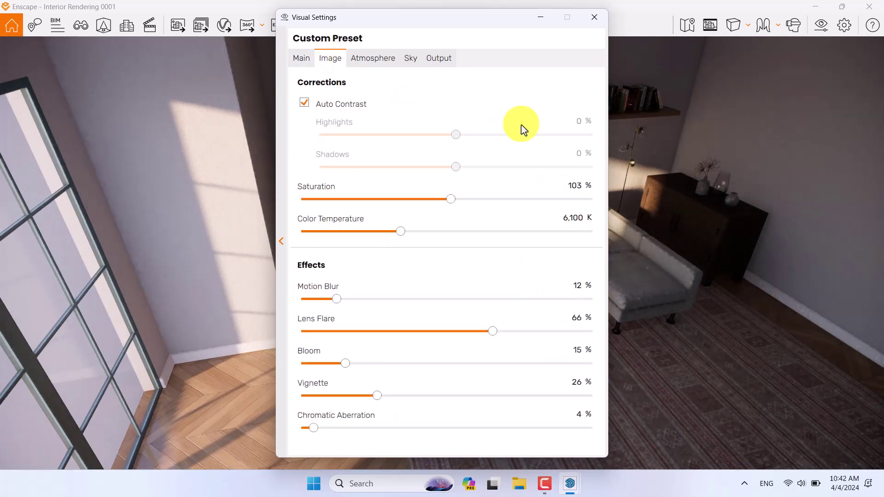
pyautogui.click(361, 112)
pyautogui.click(555, 188)
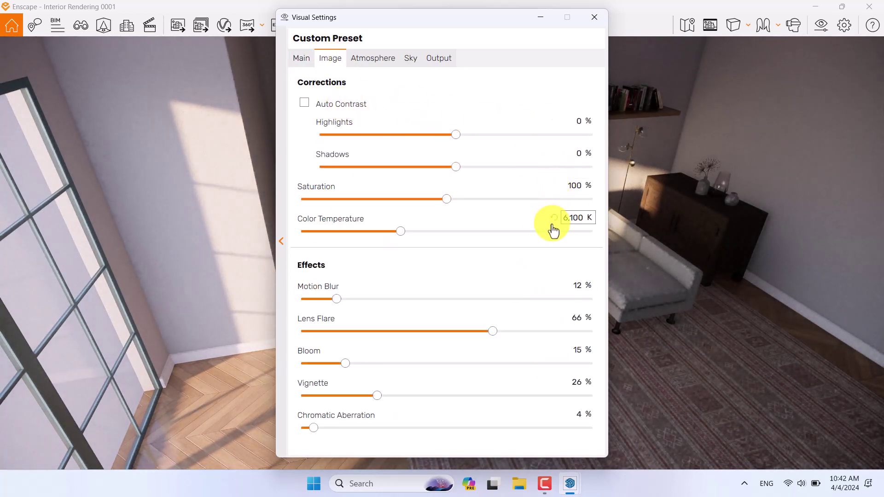
pyautogui.click(554, 225)
pyautogui.click(556, 289)
pyautogui.click(556, 321)
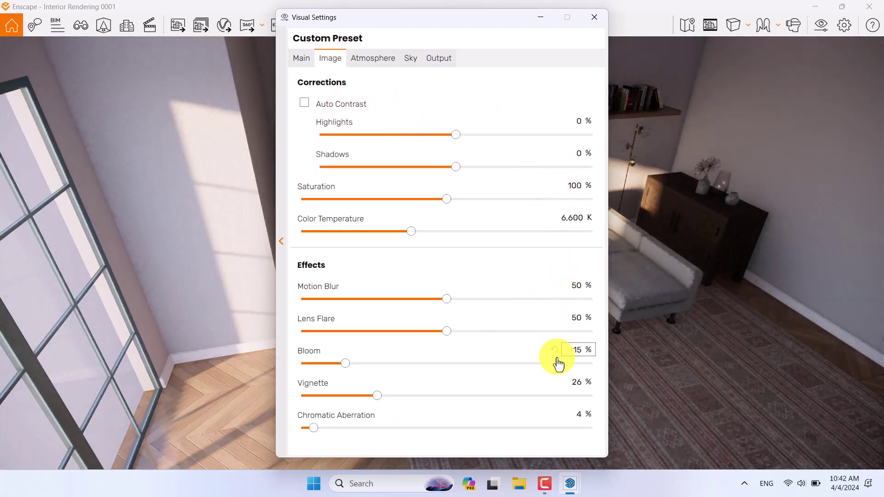
pyautogui.click(556, 386)
pyautogui.click(555, 419)
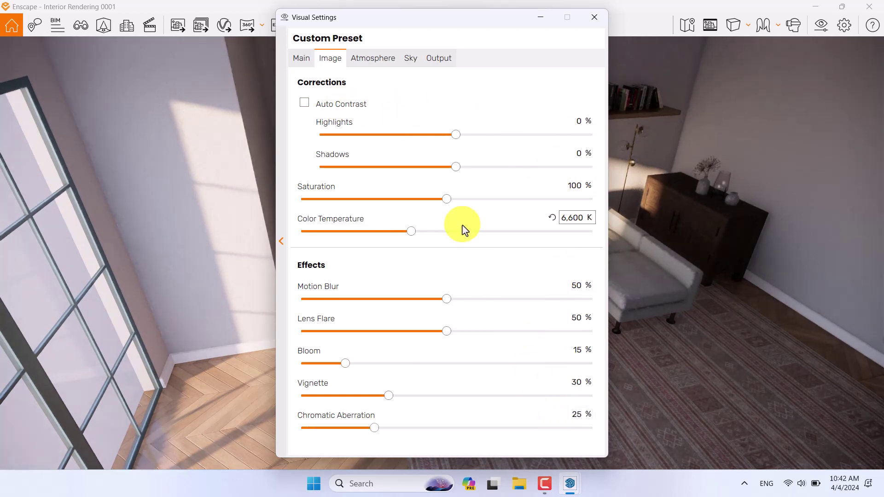
# Step: Reset sun 80%, night sky 100%, shadow sharpness 50%, artificial light 100% and ambient 50%
pyautogui.click(376, 58)
pyautogui.click(555, 204)
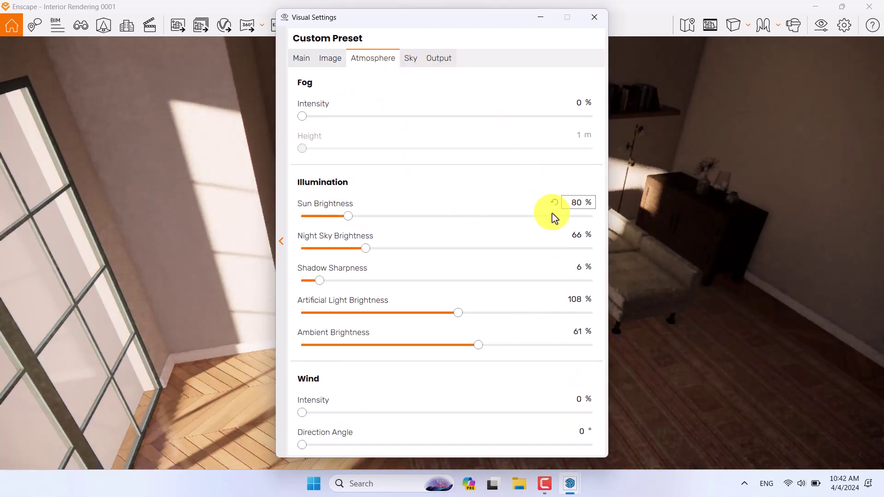
pyautogui.click(557, 241)
pyautogui.click(556, 272)
pyautogui.click(555, 306)
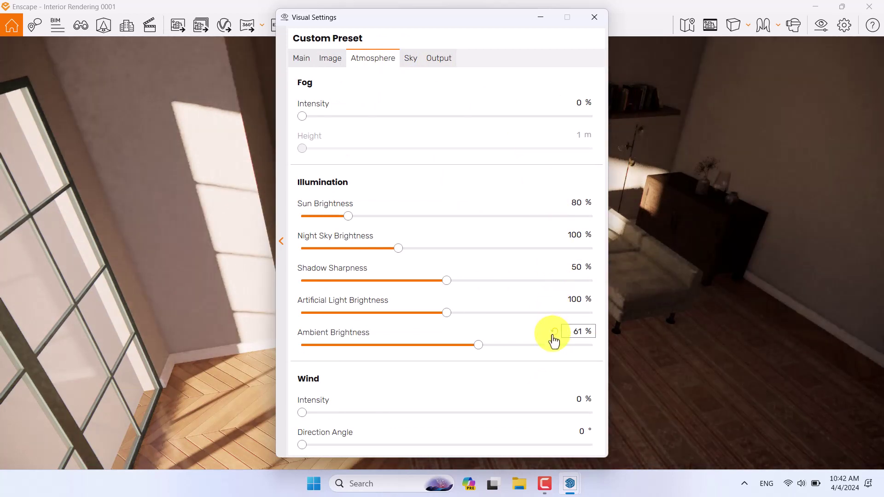
pyautogui.click(555, 339)
pyautogui.click(410, 59)
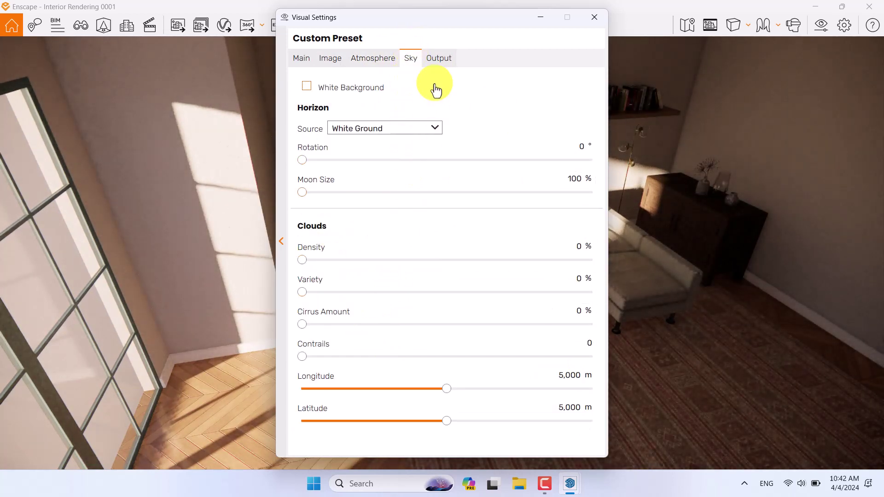
# Step: Close the visual settings and step through saved views 0006 down to 0001, ending on view 0002
pyautogui.click(592, 21)
pyautogui.press('f')
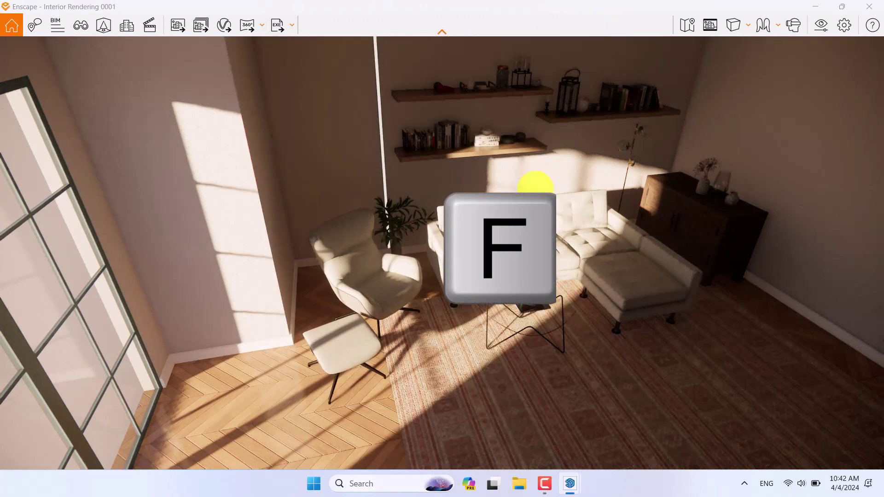
pyautogui.click(80, 25)
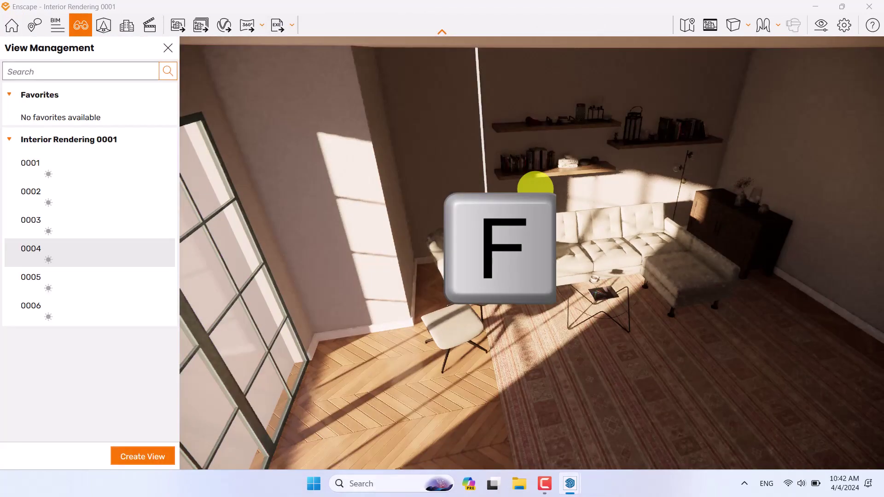
pyautogui.click(85, 257)
pyautogui.click(70, 313)
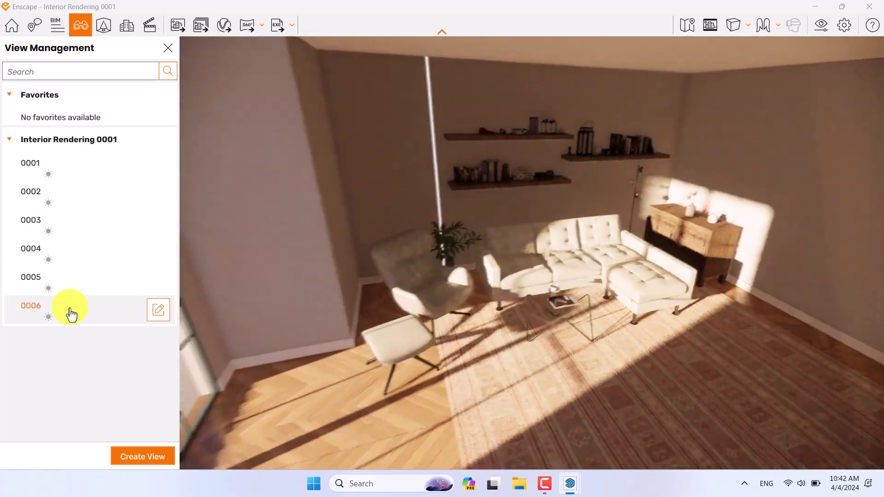
pyautogui.click(62, 287)
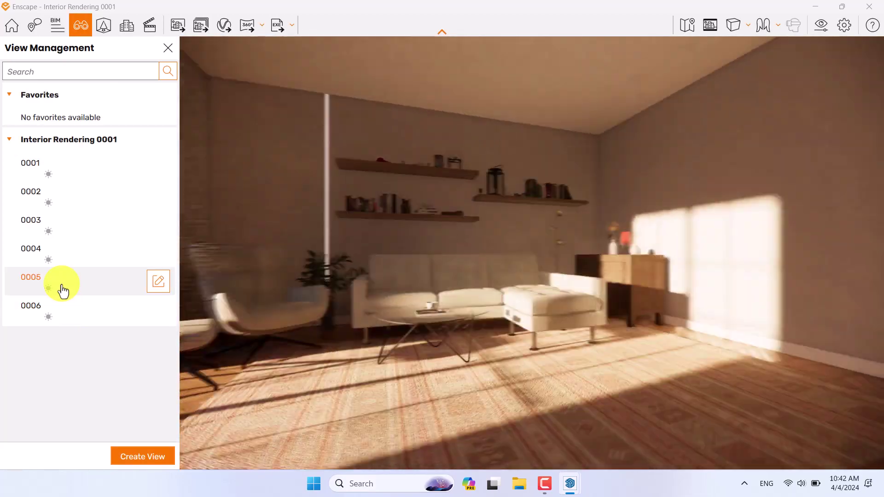
pyautogui.click(63, 255)
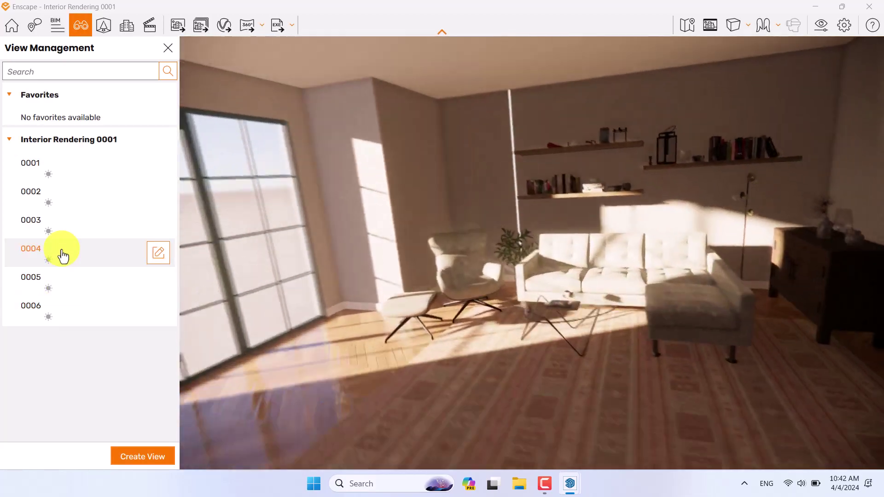
pyautogui.click(63, 234)
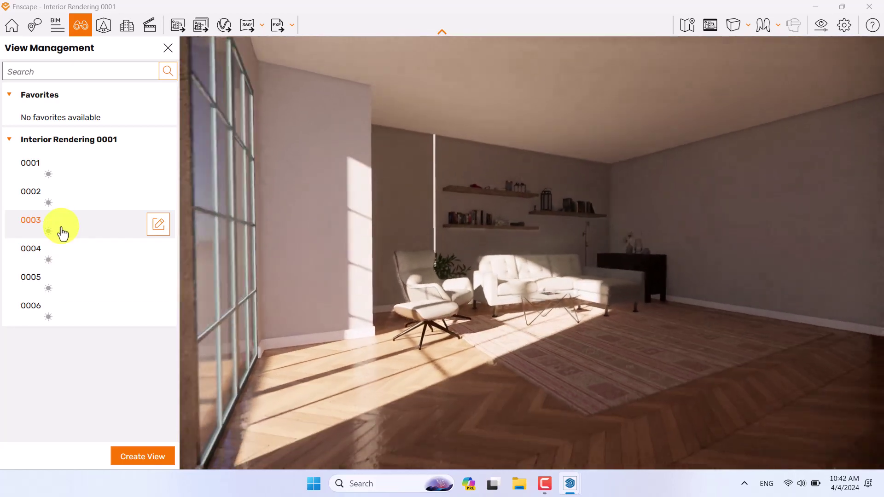
pyautogui.click(58, 206)
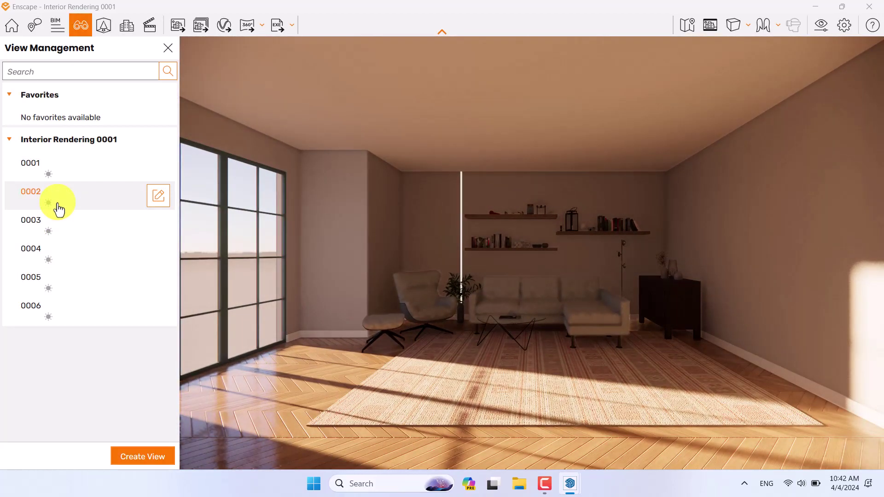
pyautogui.click(54, 176)
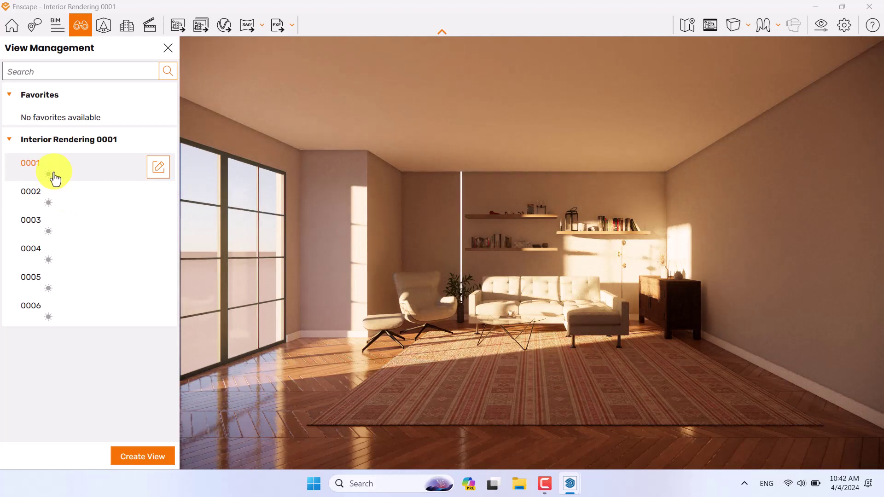
pyautogui.click(56, 198)
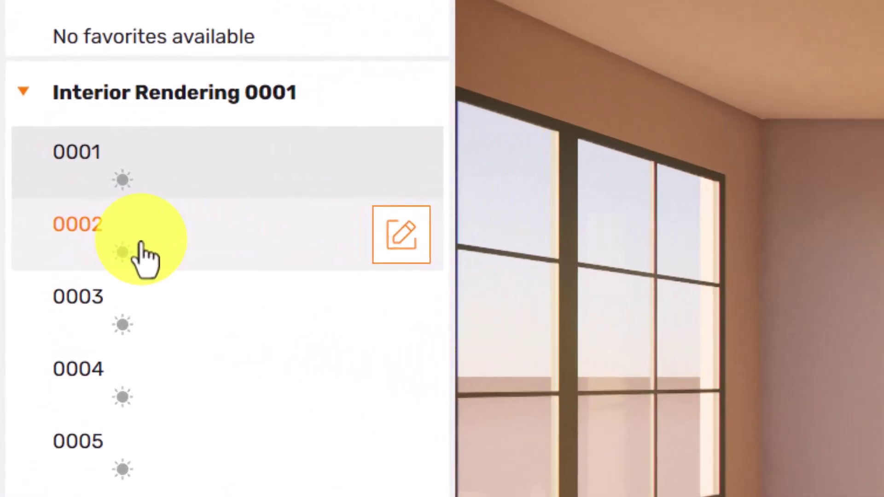
# Step: Set view 0002's sun to azimuth 201.2° and altitude 17°, save it, then switch to view 0005
pyautogui.click(401, 241)
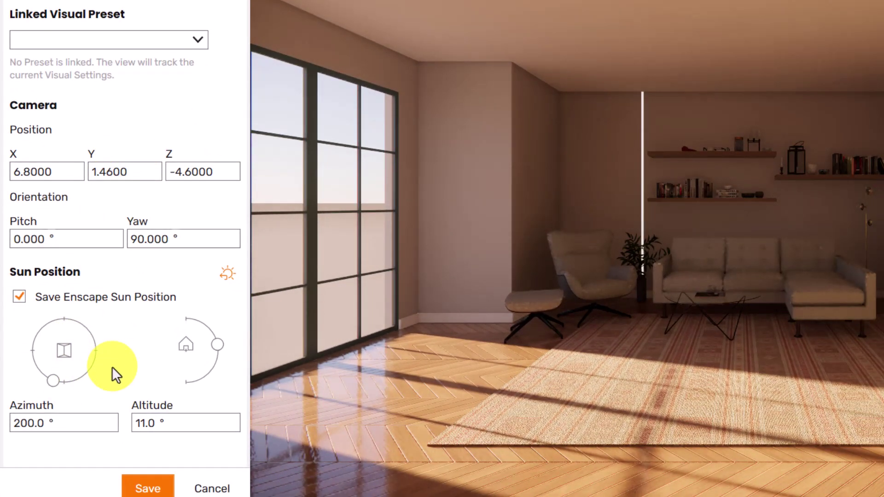
pyautogui.moveTo(56, 382)
pyautogui.mouseDown()
pyautogui.moveTo(78, 376)
pyautogui.moveTo(51, 389)
pyautogui.mouseUp()
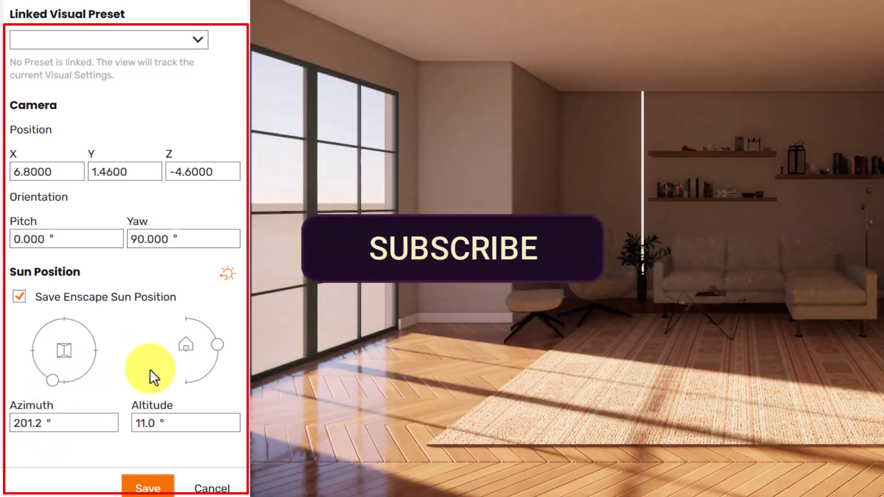
pyautogui.moveTo(218, 345)
pyautogui.mouseDown()
pyautogui.moveTo(211, 325)
pyautogui.moveTo(221, 340)
pyautogui.mouseUp()
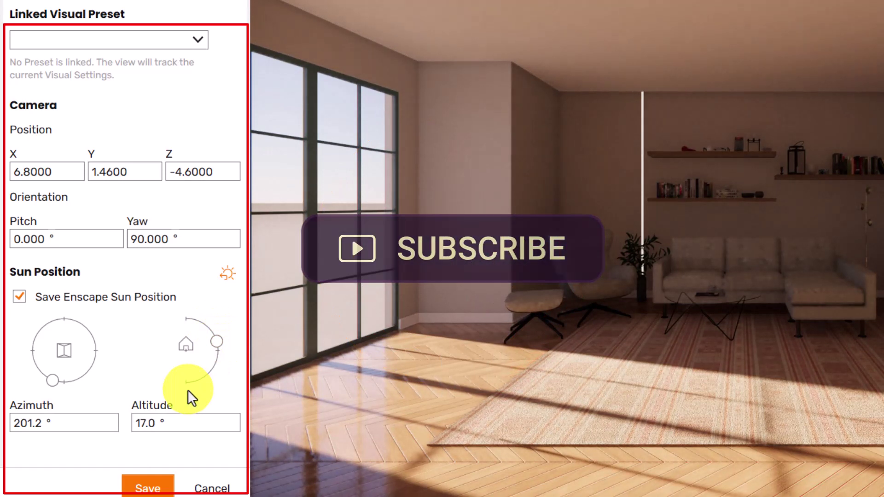
pyautogui.click(156, 488)
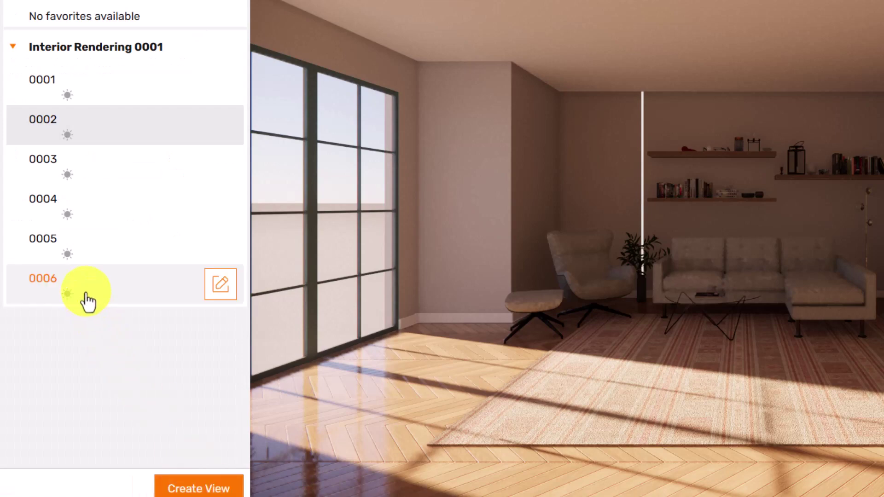
pyautogui.click(80, 255)
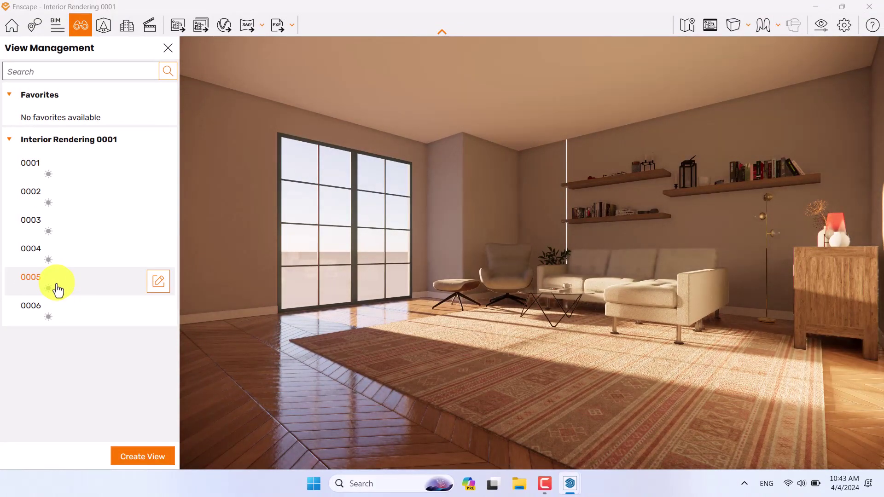
pyautogui.click(164, 56)
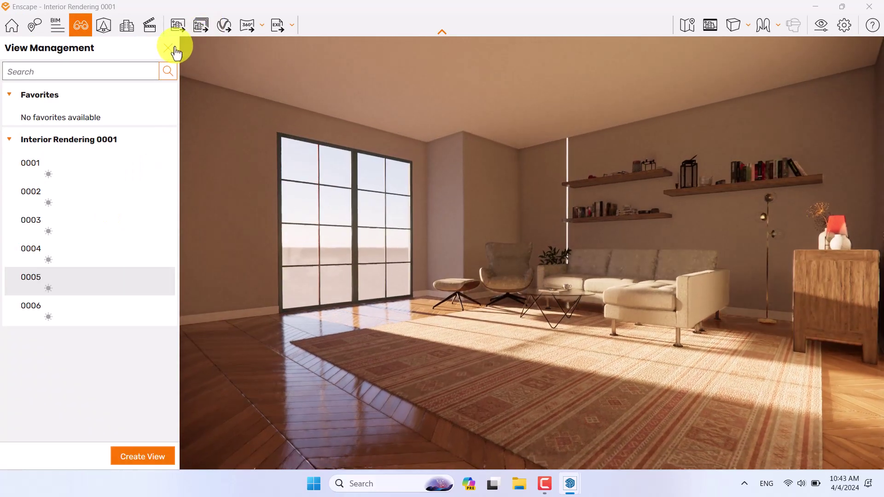
# Step: Close View Management and keep the output resolution at Custom 1920 × 1920
pyautogui.click(174, 48)
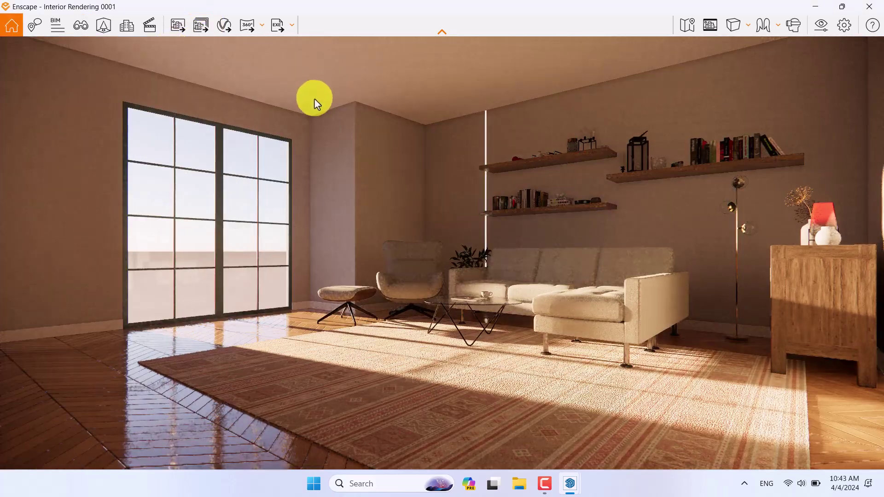
pyautogui.click(819, 26)
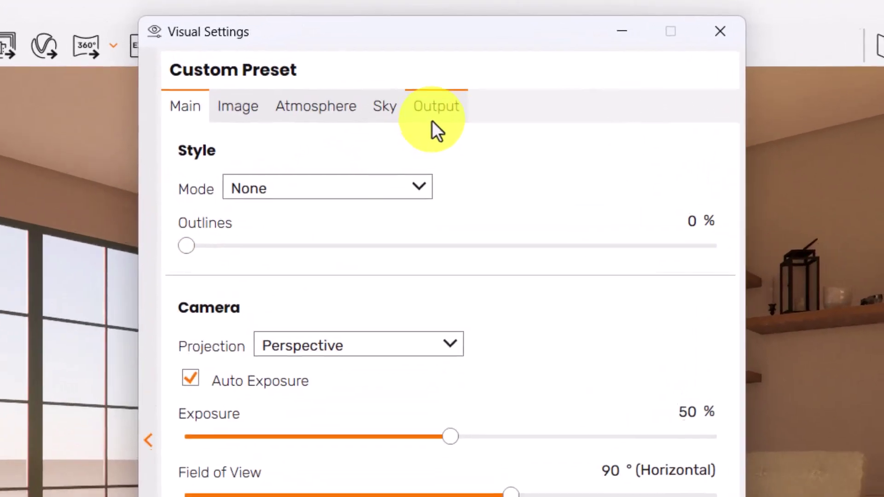
pyautogui.click(436, 63)
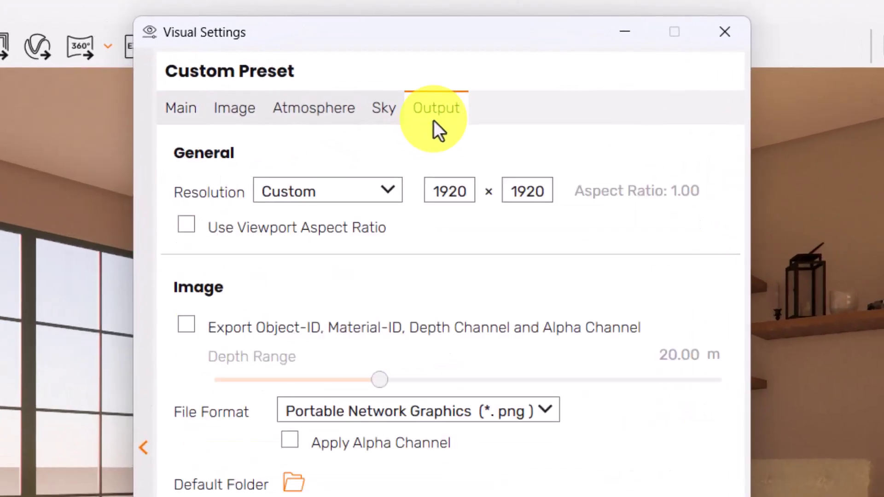
pyautogui.click(373, 189)
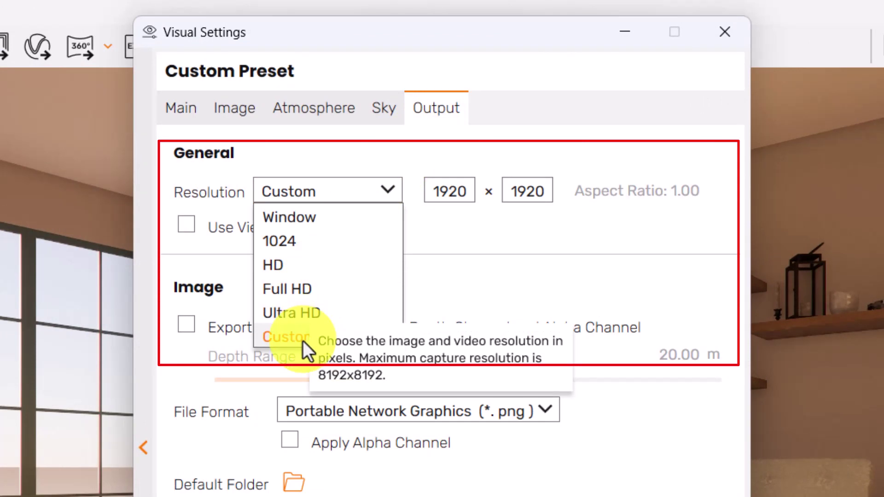
pyautogui.click(322, 336)
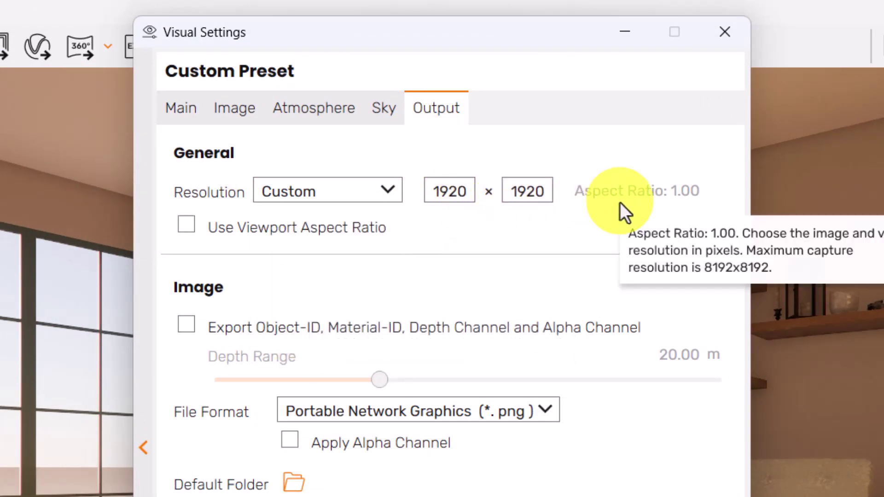
pyautogui.click(186, 115)
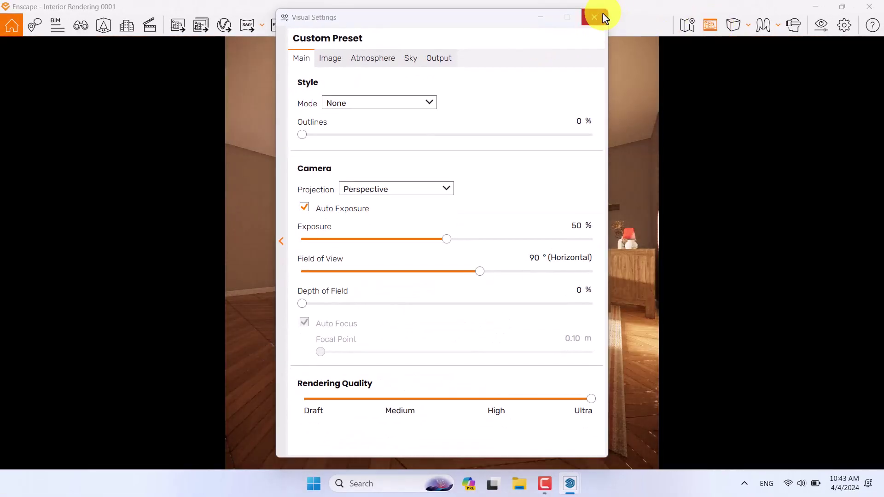
pyautogui.click(608, 18)
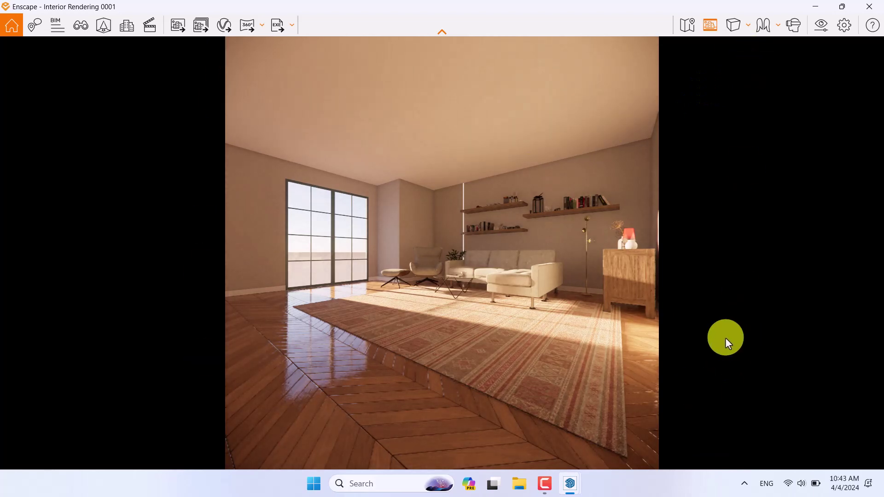
# Step: Set Style Mode to White, try 47% outlines, then reset outlines to 0%
pyautogui.click(822, 34)
pyautogui.moveTo(455, 28); pyautogui.dragTo(720, 20)
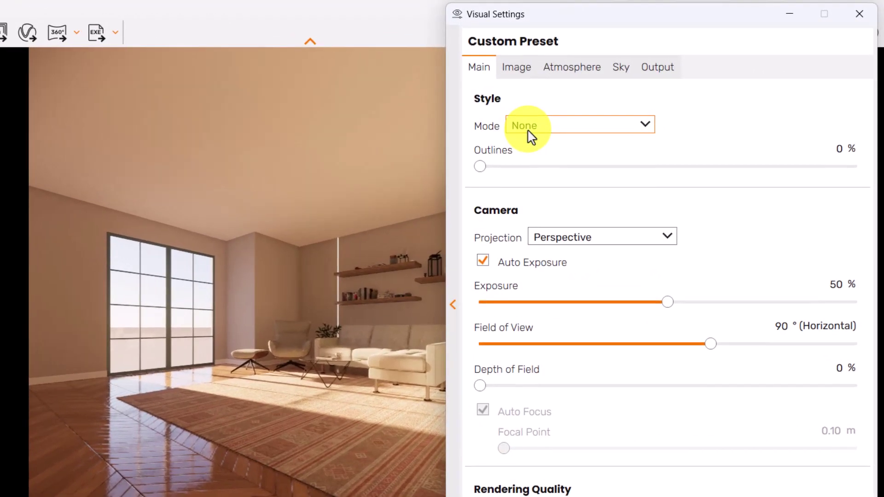
pyautogui.click(528, 130)
pyautogui.click(531, 161)
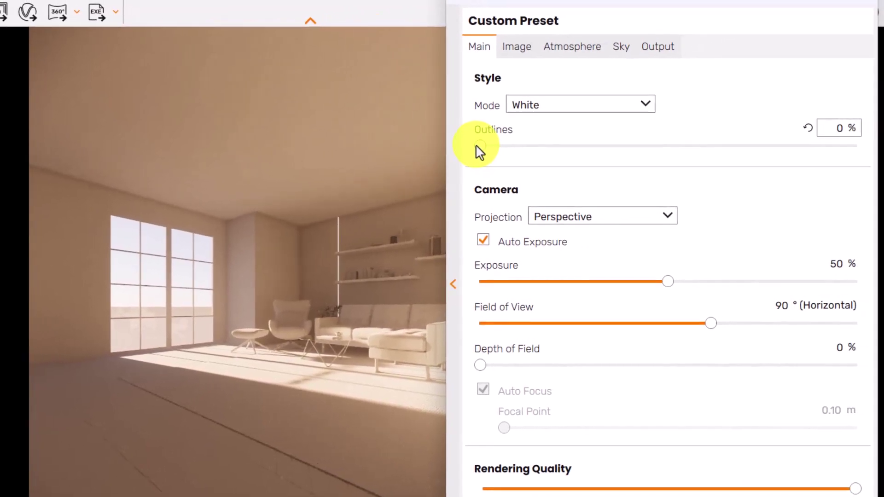
pyautogui.moveTo(613, 139); pyautogui.dragTo(639, 143)
pyautogui.moveTo(506, 150); pyautogui.dragTo(655, 138)
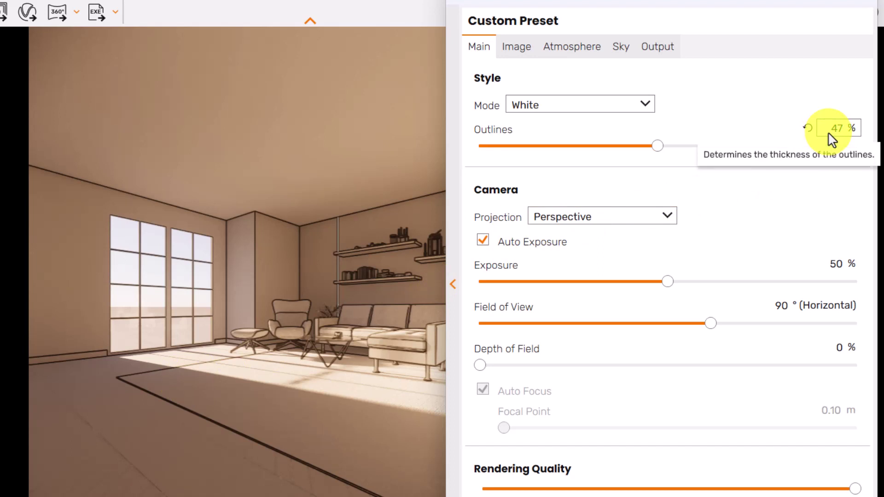
pyautogui.click(807, 129)
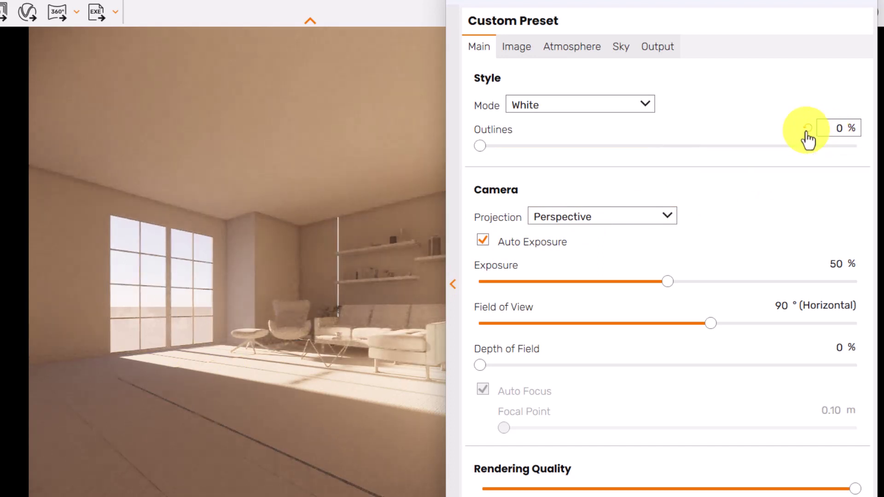
pyautogui.click(585, 217)
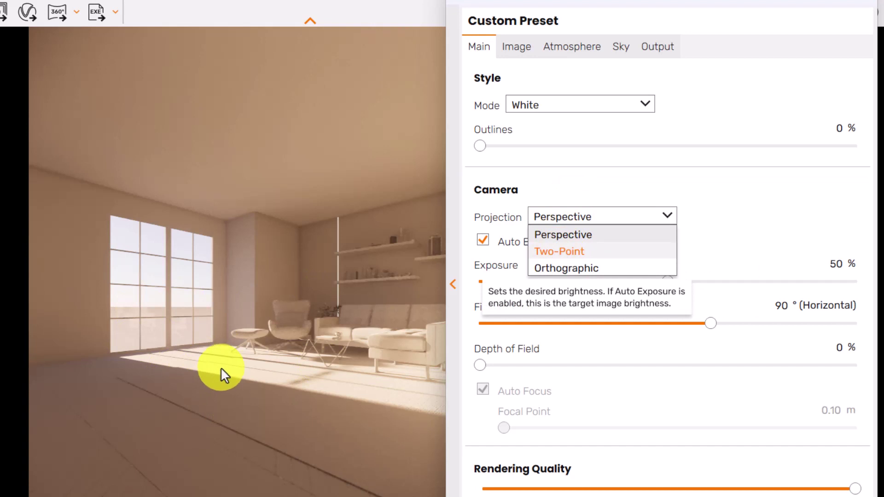
# Step: Keep Perspective projection, set exposure to 56% with Auto Exposure on, and narrow field of view to 52°
pyautogui.click(651, 192)
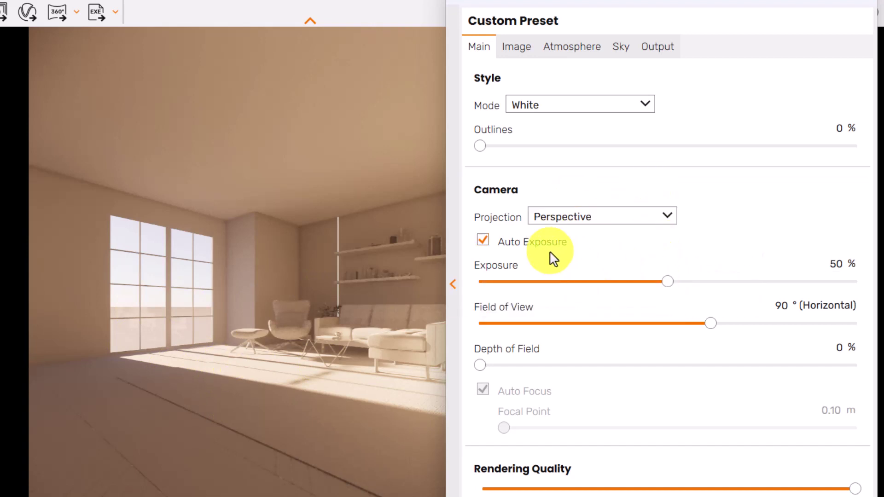
pyautogui.click(523, 250)
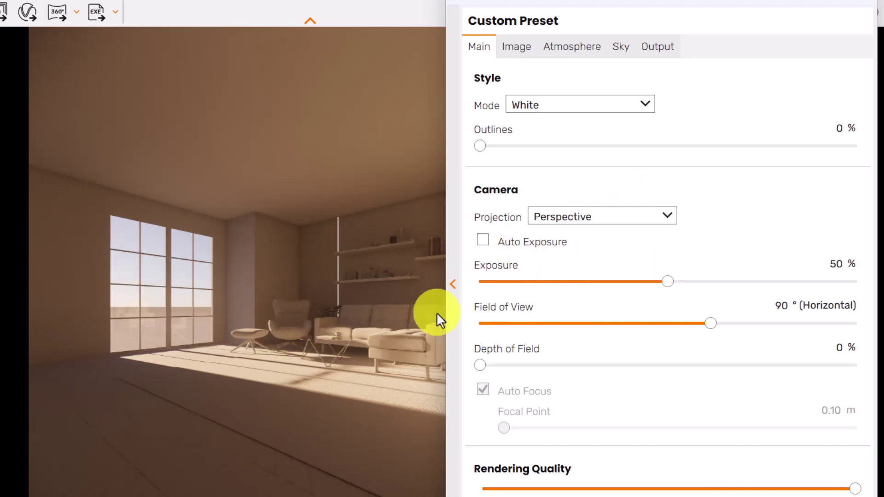
pyautogui.moveTo(665, 284); pyautogui.dragTo(699, 285)
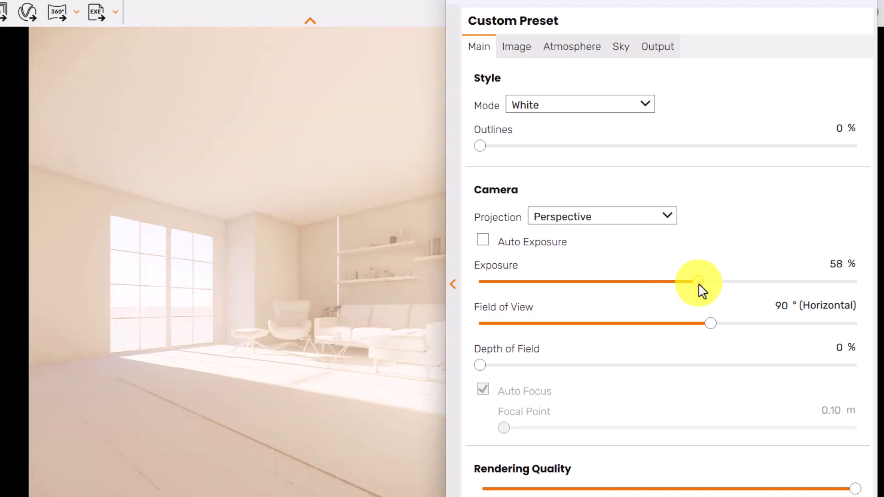
pyautogui.click(497, 242)
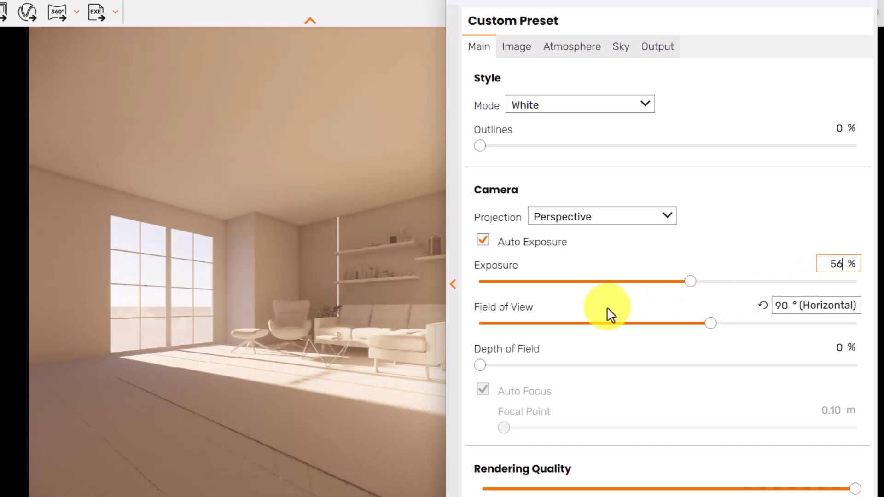
pyautogui.moveTo(537, 318)
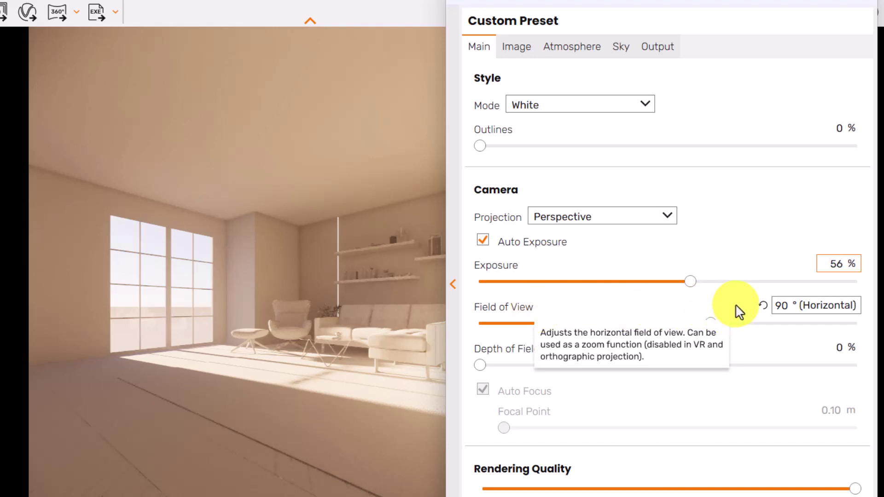
pyautogui.moveTo(710, 324); pyautogui.dragTo(556, 323)
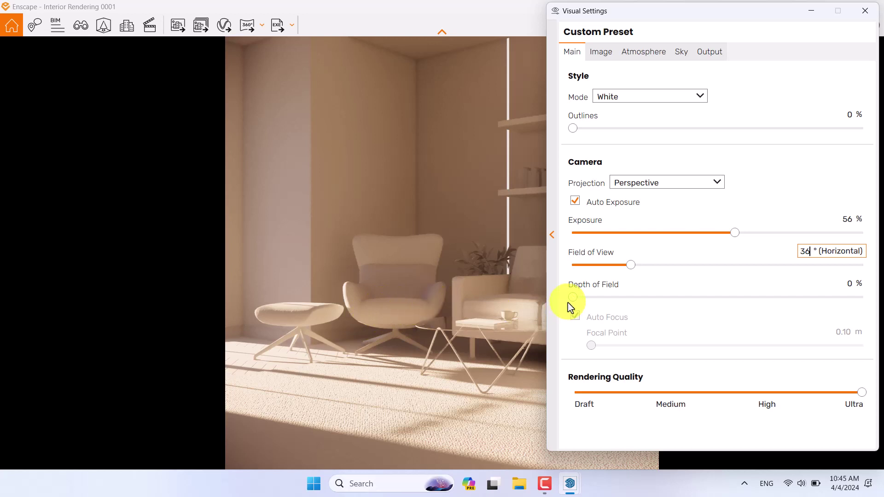
# Step: Try 37% depth of field with a closer focal point, then lower depth of field to about 9%
pyautogui.moveTo(573, 297); pyautogui.dragTo(680, 296)
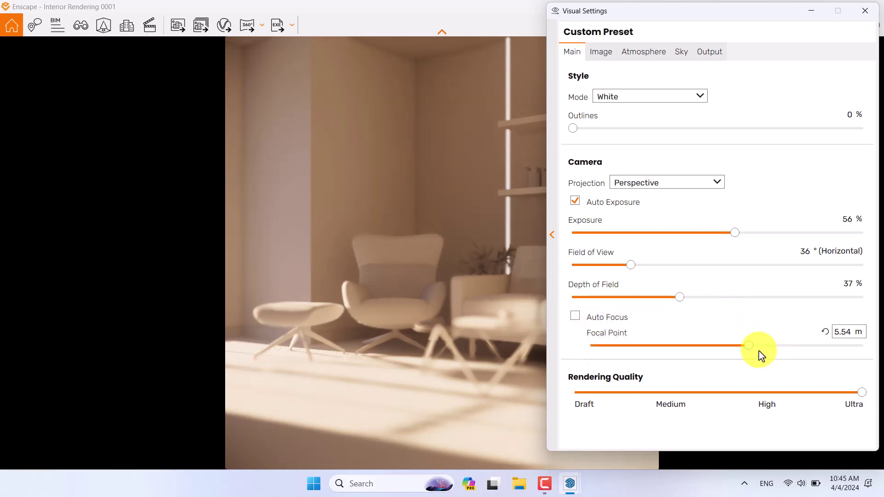
pyautogui.moveTo(750, 351)
pyautogui.mouseDown()
pyautogui.moveTo(722, 355)
pyautogui.moveTo(750, 351)
pyautogui.moveTo(740, 350)
pyautogui.mouseUp()
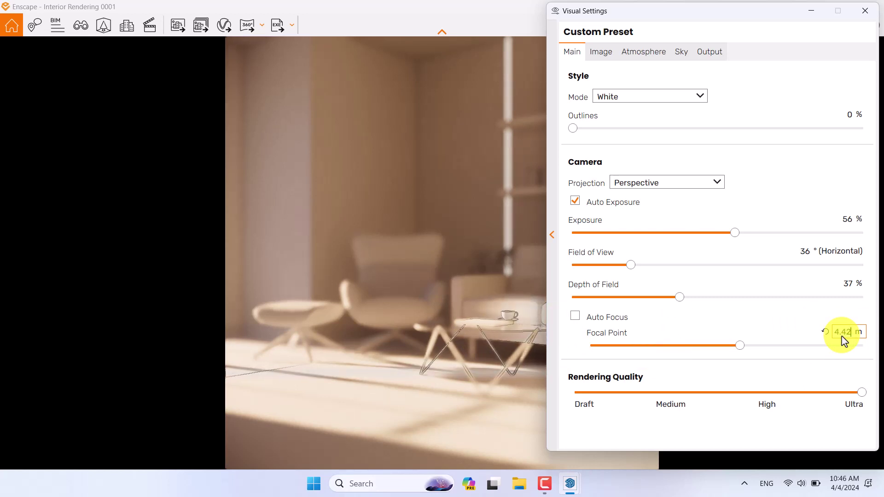
pyautogui.click(855, 286)
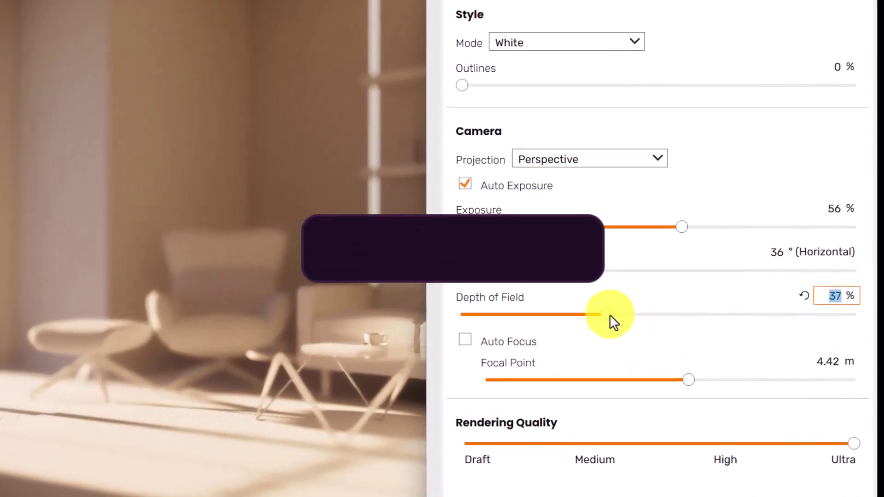
pyautogui.moveTo(609, 314); pyautogui.dragTo(534, 315)
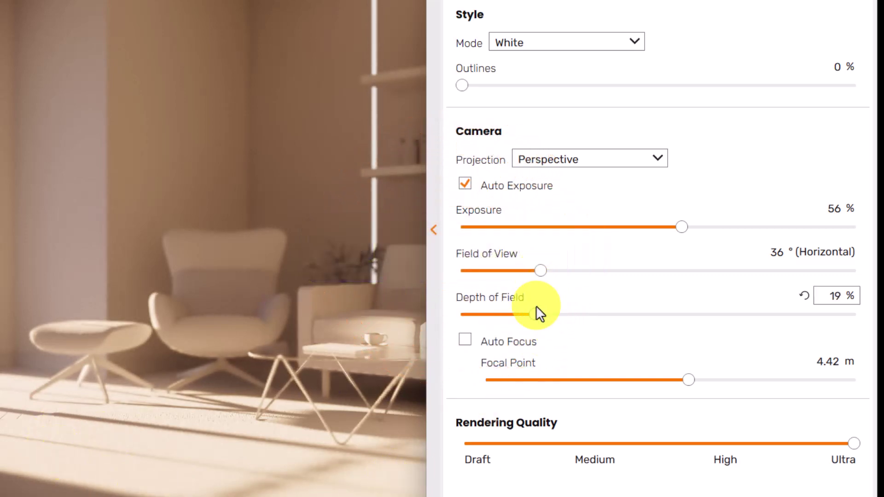
pyautogui.moveTo(535, 312); pyautogui.dragTo(513, 325)
pyautogui.moveTo(497, 320); pyautogui.dragTo(492, 318)
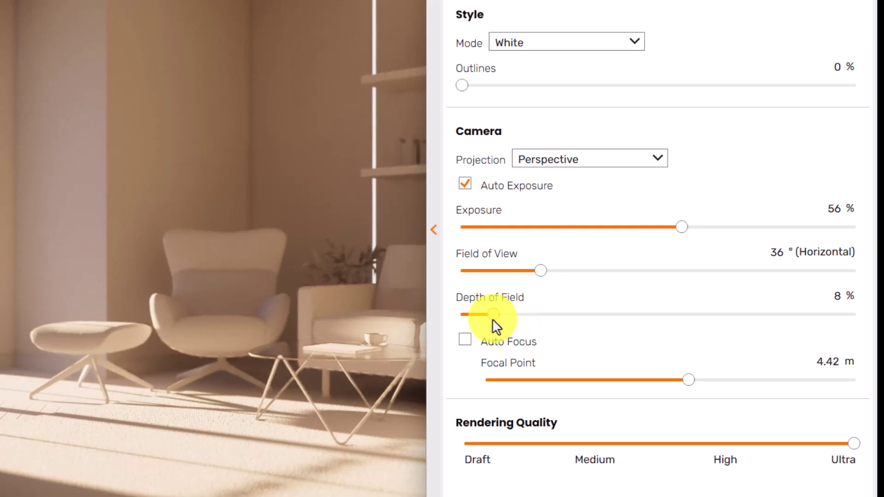
pyautogui.click(834, 296)
pyautogui.write('10')
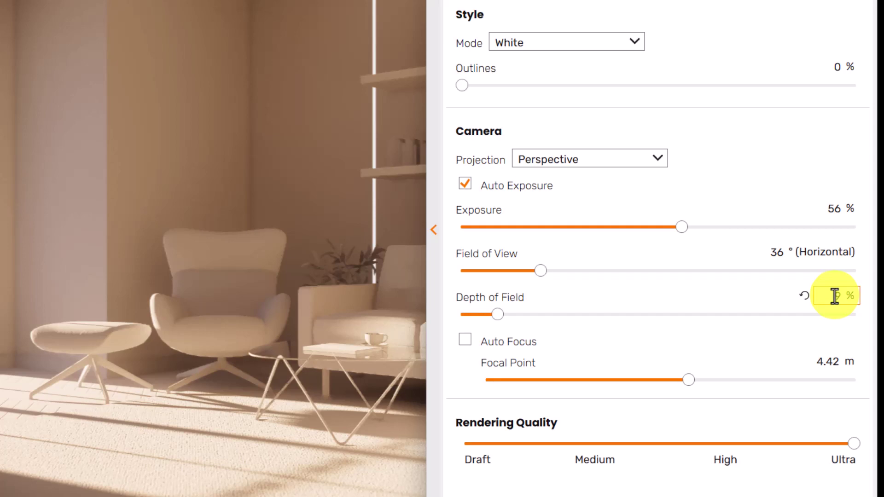
pyautogui.click(570, 43)
# Step: Return Style Mode to None, try then reset highlight and shadow corrections, leaving Auto Contrast off
pyautogui.click(550, 64)
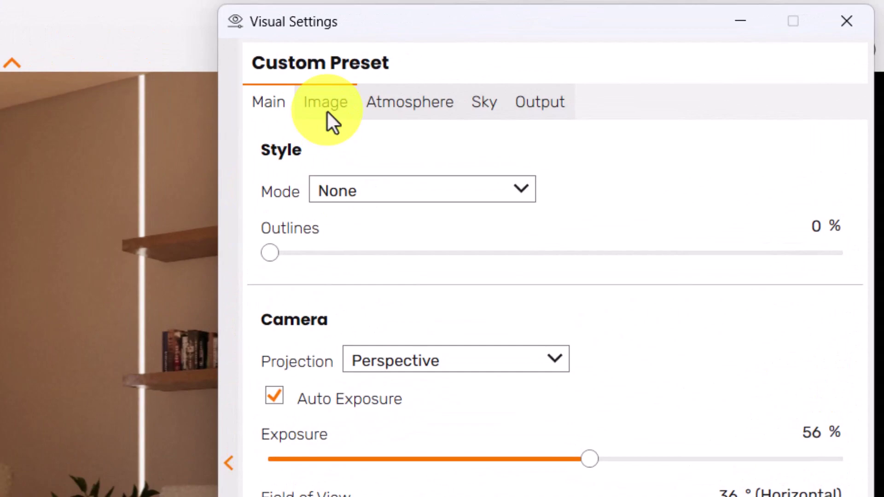
pyautogui.click(328, 111)
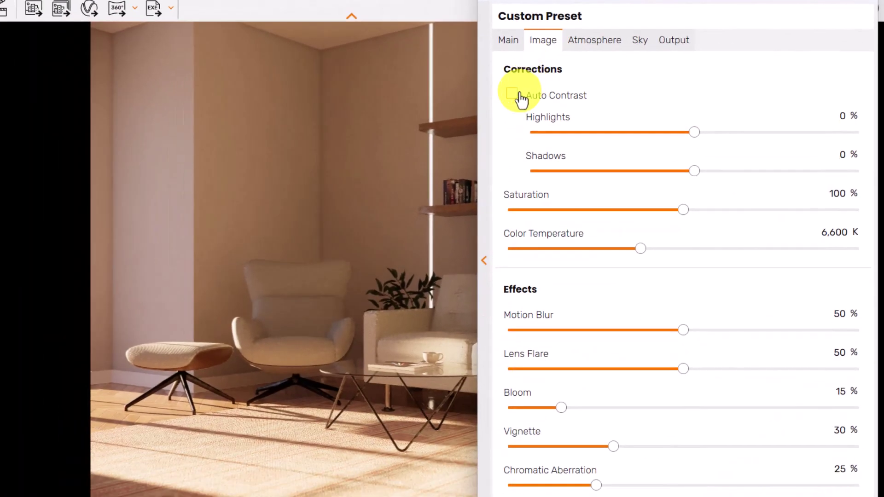
pyautogui.moveTo(693, 134); pyautogui.dragTo(761, 133)
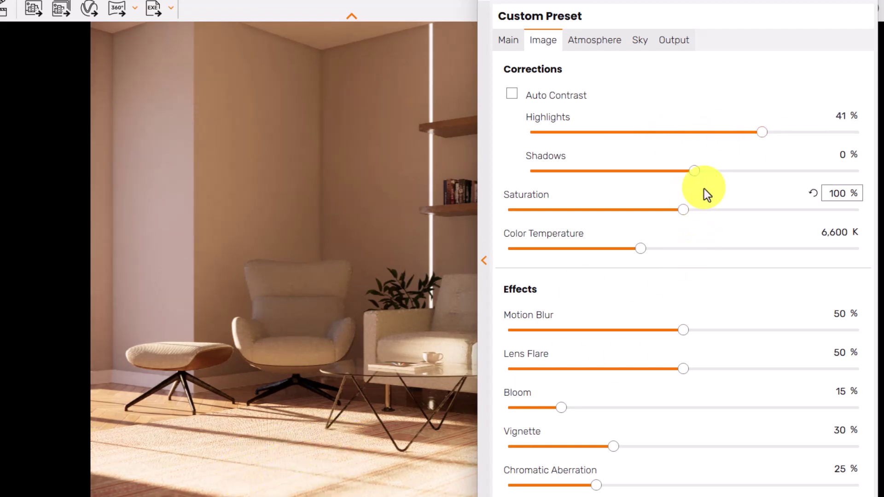
pyautogui.moveTo(694, 172); pyautogui.dragTo(760, 172)
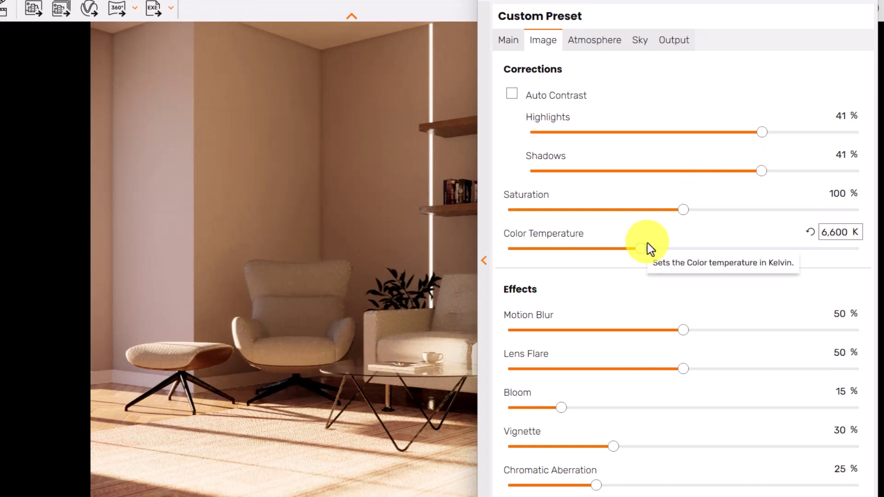
pyautogui.click(808, 156)
pyautogui.click(814, 114)
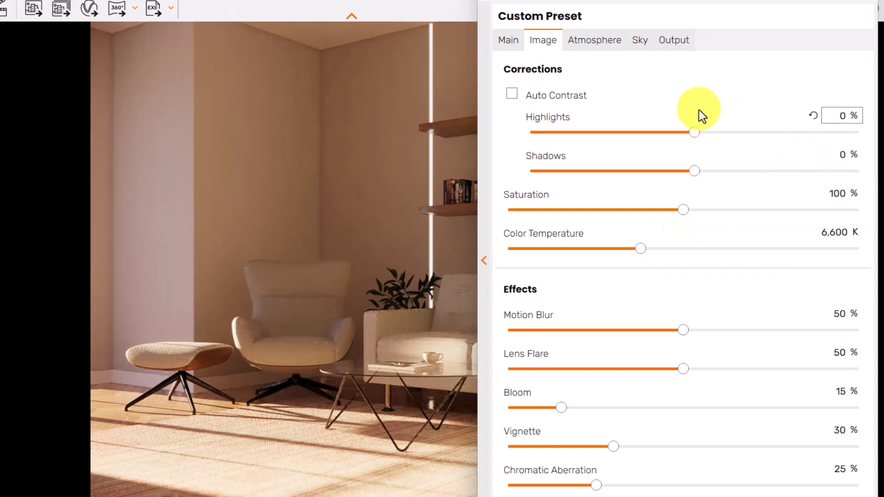
pyautogui.click(525, 103)
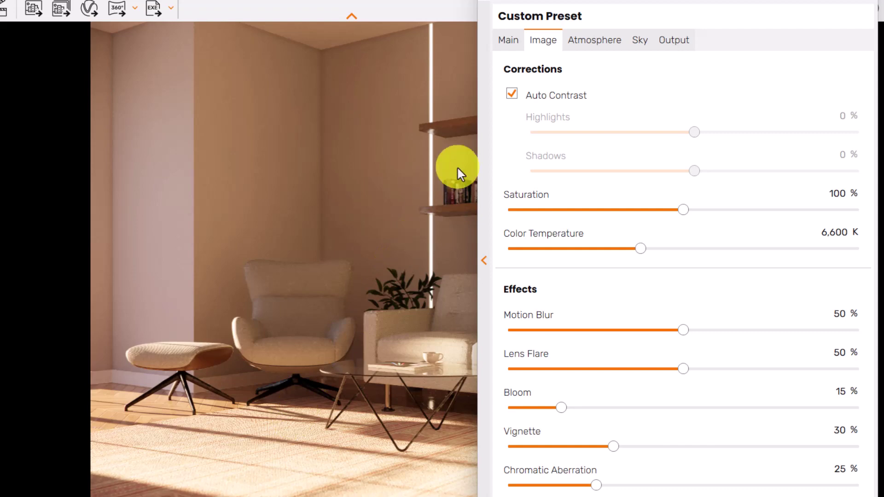
pyautogui.click(513, 101)
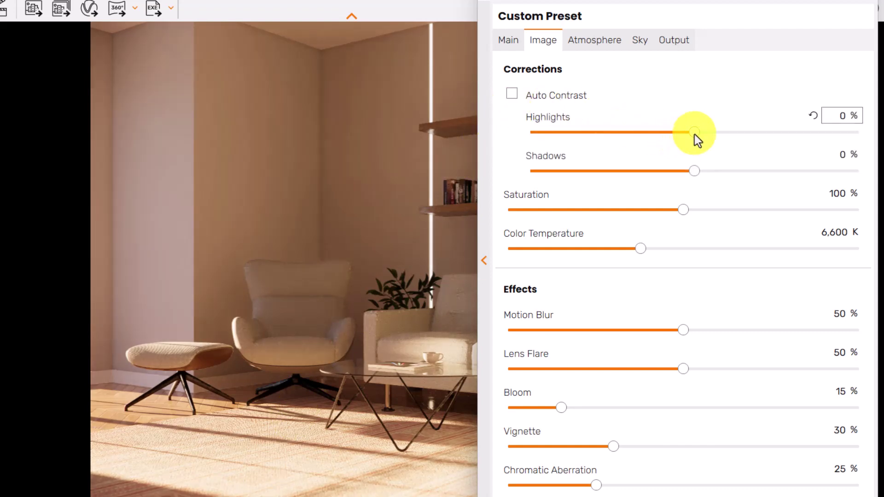
# Step: Set the highlights correction to 36% and shadows to 22%
pyautogui.moveTo(694, 133); pyautogui.dragTo(735, 137)
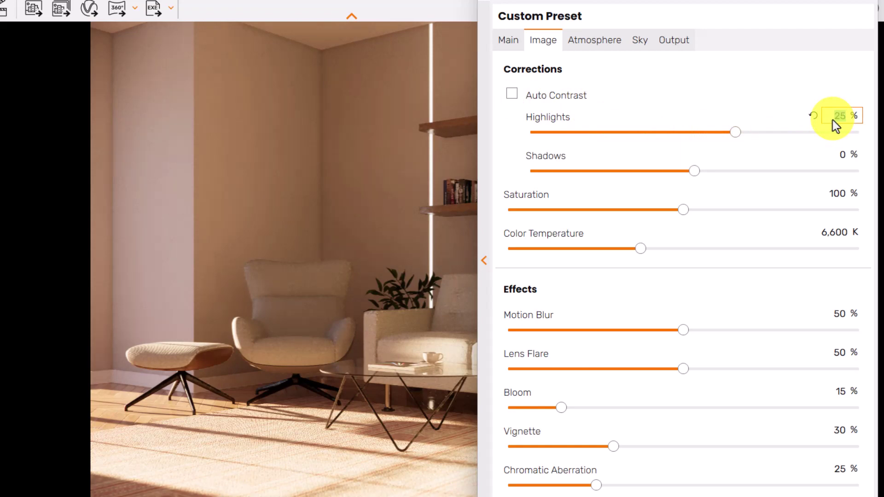
pyautogui.press('Return')
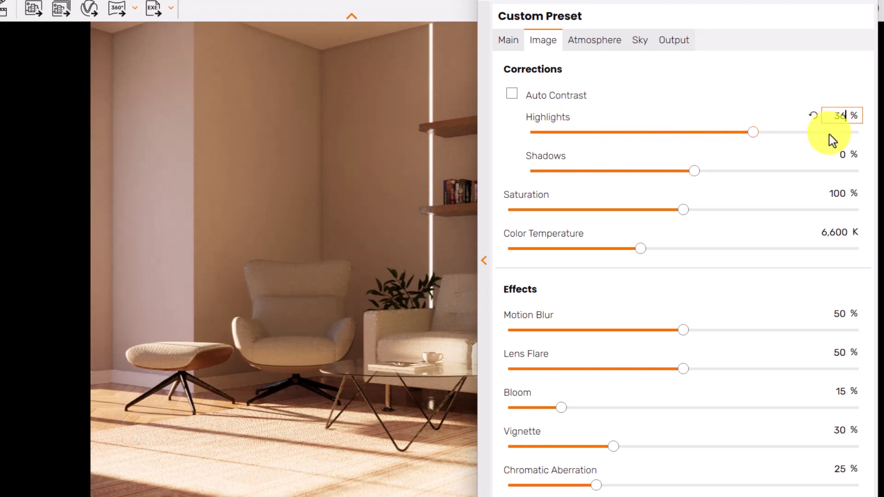
pyautogui.click(840, 152)
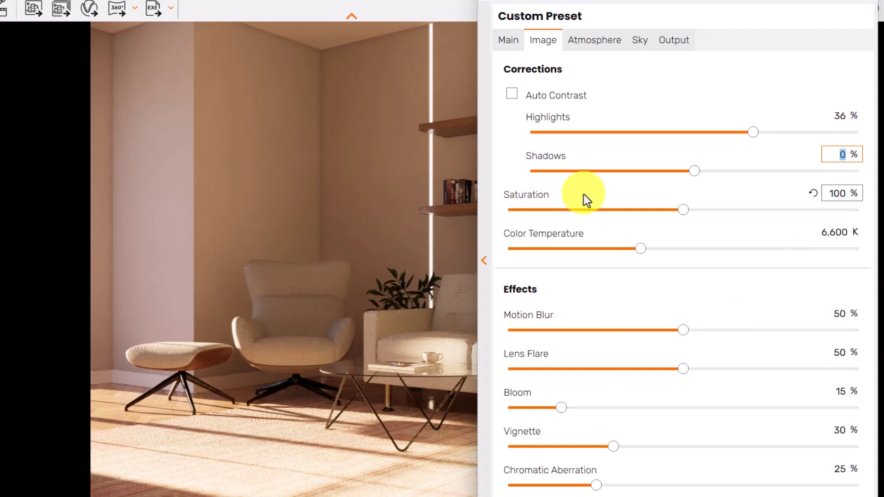
pyautogui.write('22')
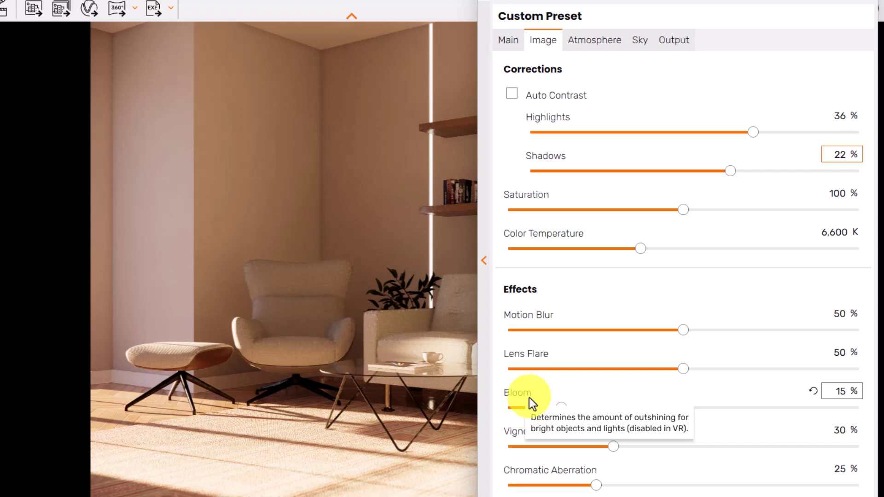
# Step: Set the bloom effect to 11% and lens flare to 34%
pyautogui.click(560, 405)
pyautogui.moveTo(560, 405); pyautogui.dragTo(738, 405)
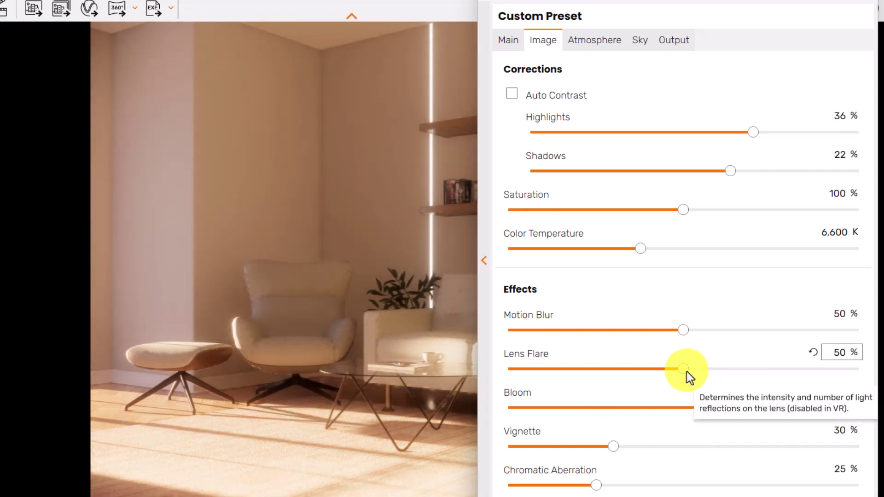
pyautogui.moveTo(687, 372); pyautogui.dragTo(840, 360)
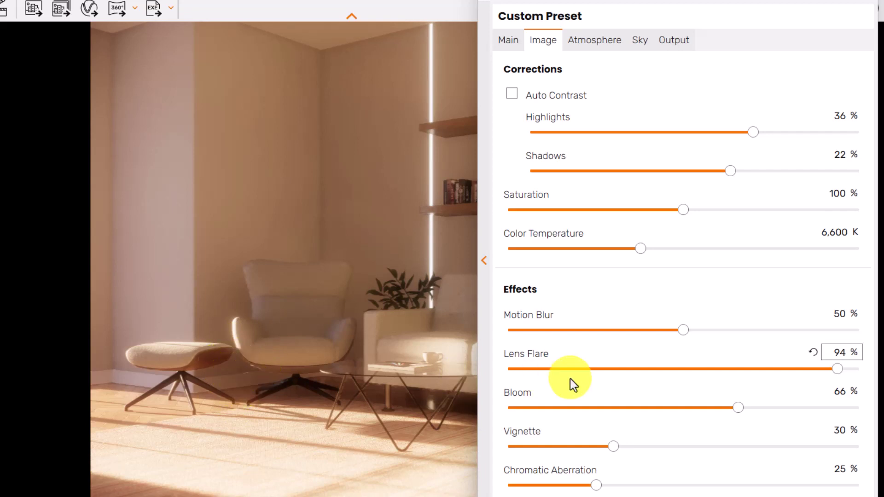
pyautogui.click(845, 395)
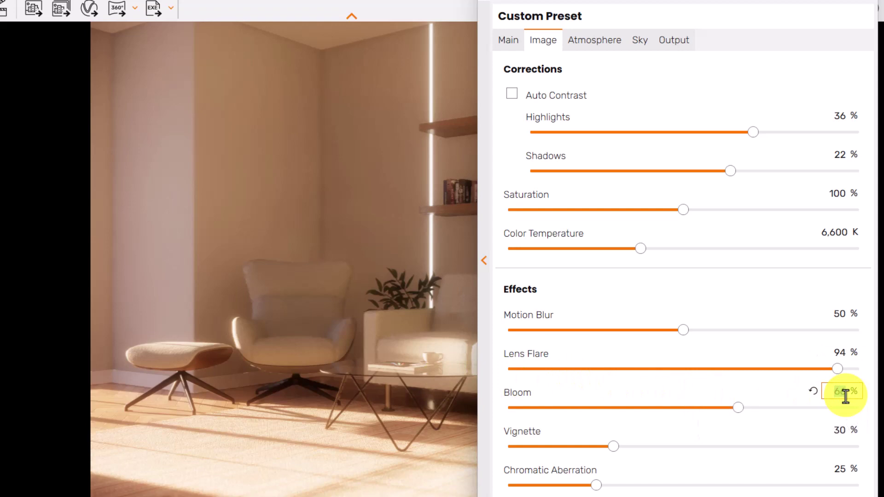
pyautogui.write('11')
pyautogui.press('Return')
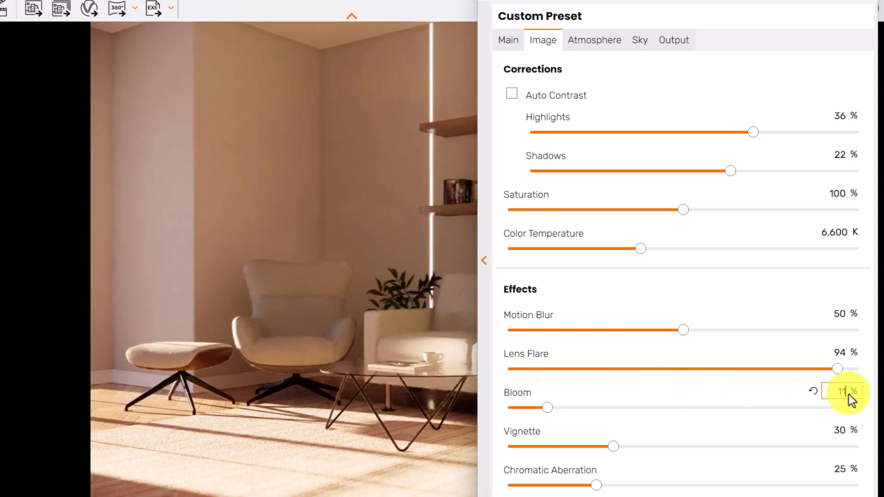
pyautogui.click(847, 356)
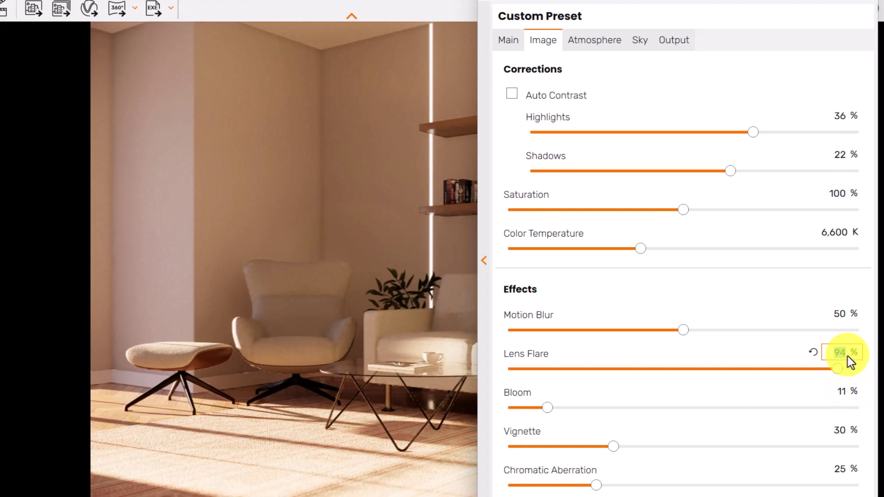
pyautogui.write('34')
pyautogui.press('Return')
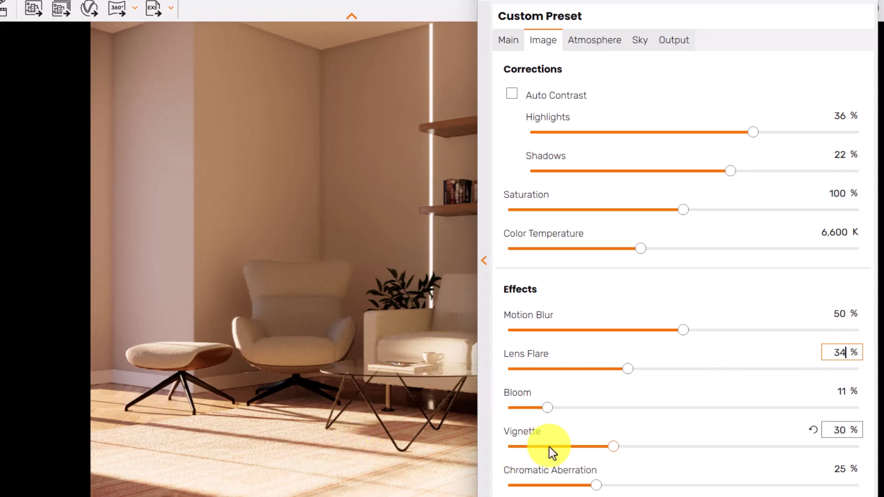
# Step: Set the vignette to 56% and chromatic aberration to 0%
pyautogui.click(827, 429)
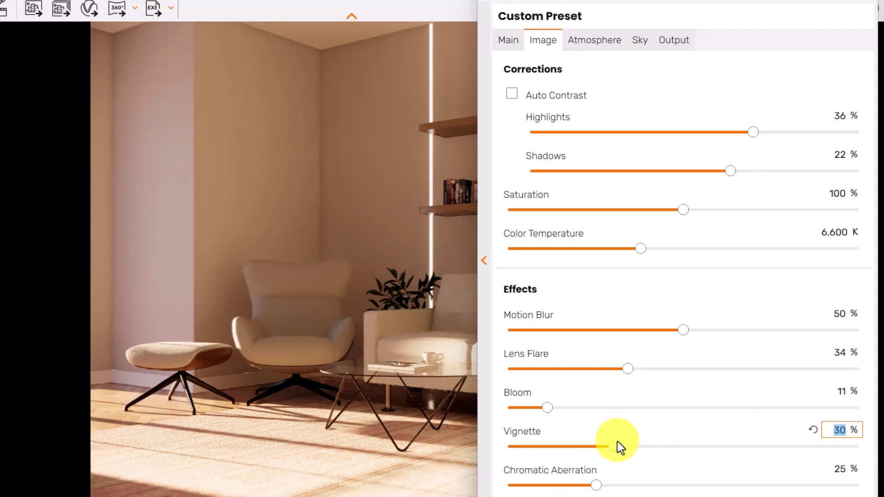
pyautogui.moveTo(618, 445); pyautogui.dragTo(757, 438)
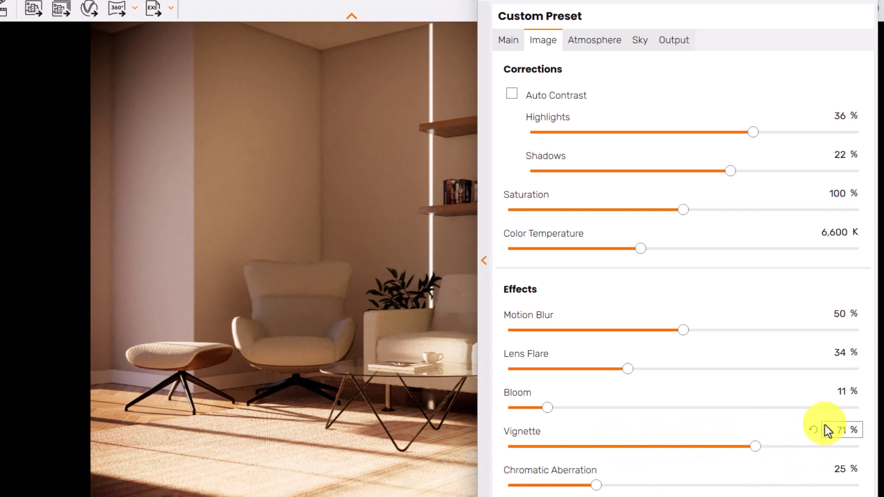
pyautogui.click(845, 430)
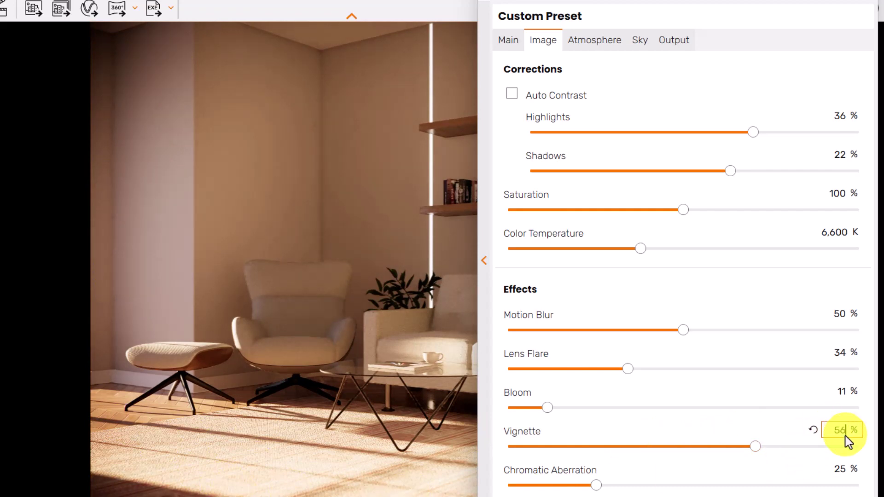
pyautogui.press('Return')
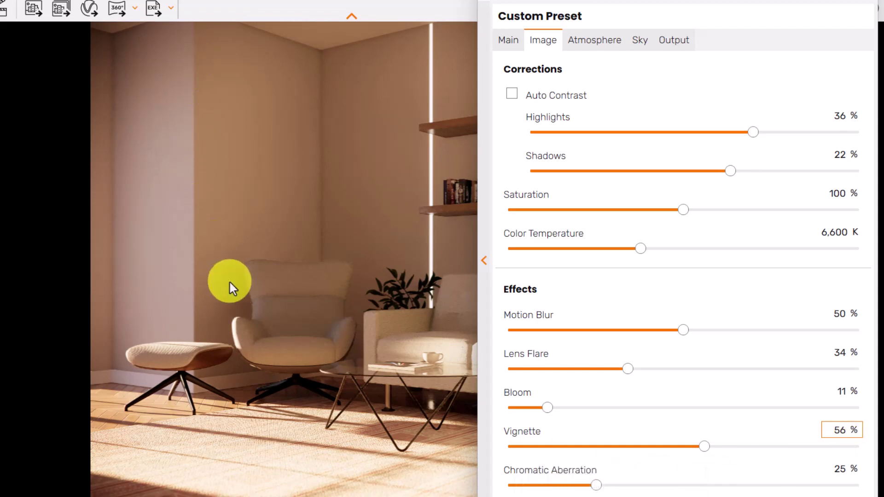
pyautogui.moveTo(595, 485); pyautogui.dragTo(860, 485)
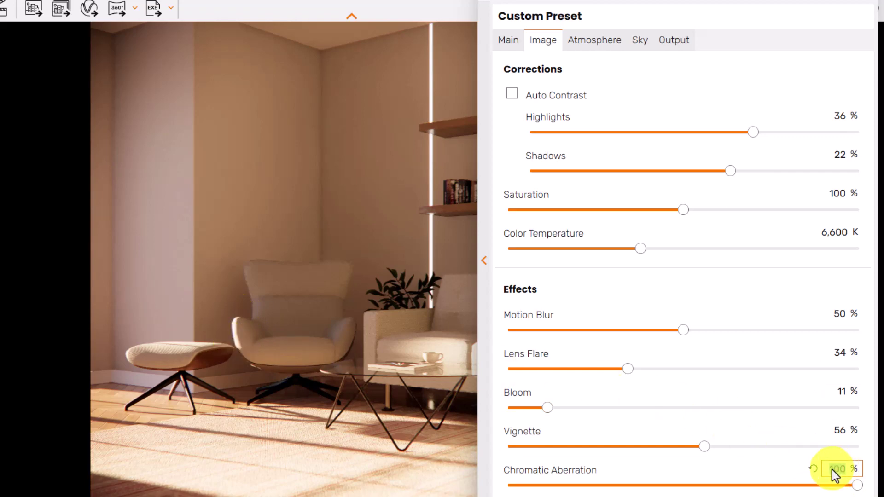
pyautogui.write('0')
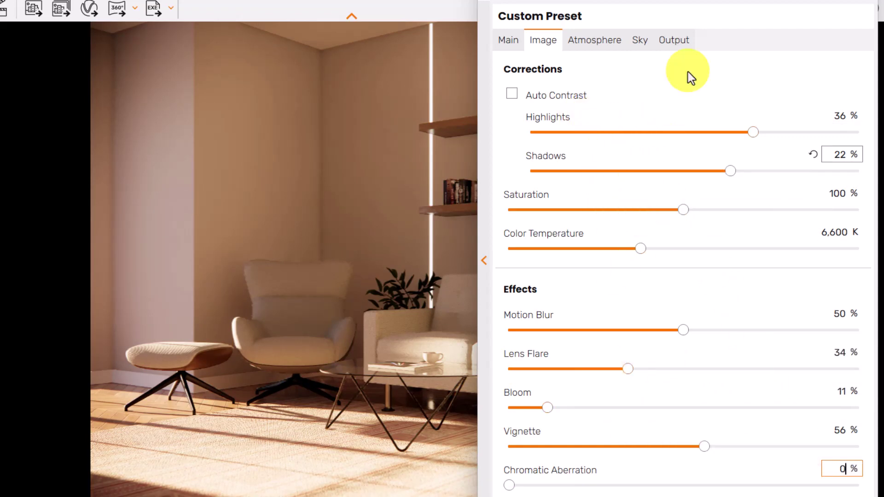
# Step: Raise image saturation to 104% and enter a colour temperature of 6000 K
pyautogui.moveTo(695, 6)
pyautogui.mouseDown()
pyautogui.moveTo(721, 9)
pyautogui.moveTo(691, 10)
pyautogui.mouseUp()
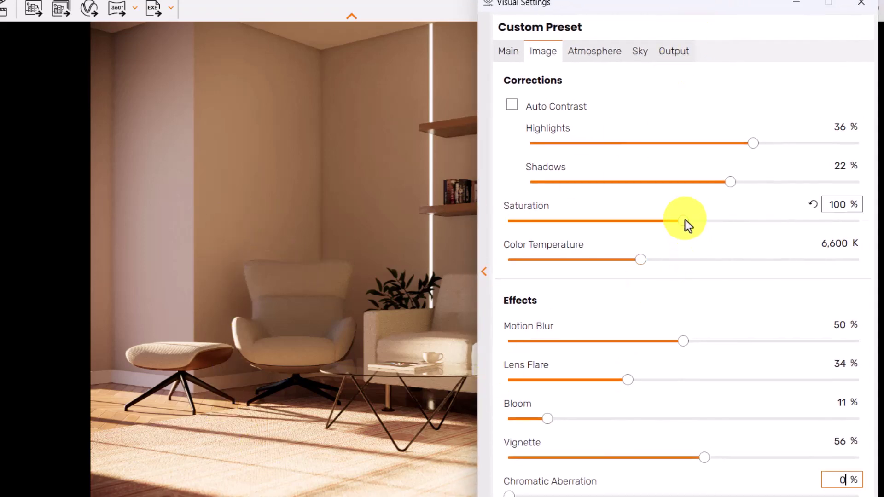
pyautogui.moveTo(685, 220)
pyautogui.mouseDown()
pyautogui.moveTo(706, 219)
pyautogui.moveTo(642, 220)
pyautogui.moveTo(693, 224)
pyautogui.mouseUp()
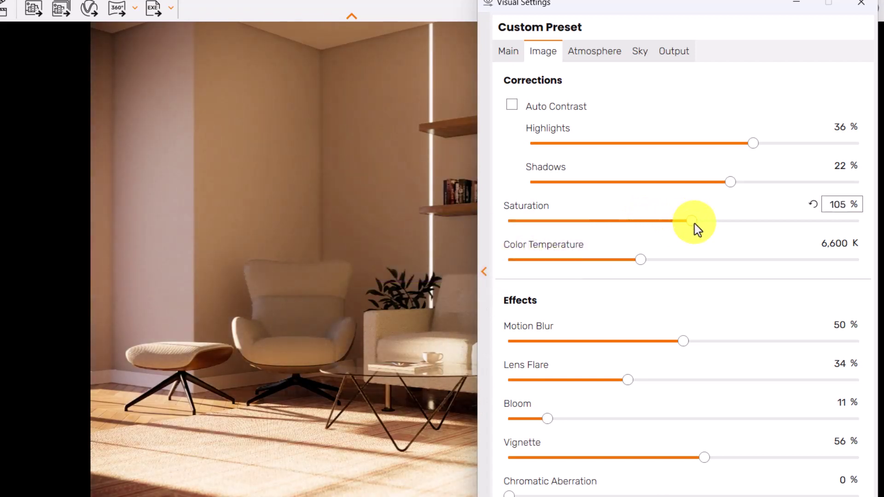
pyautogui.click(839, 206)
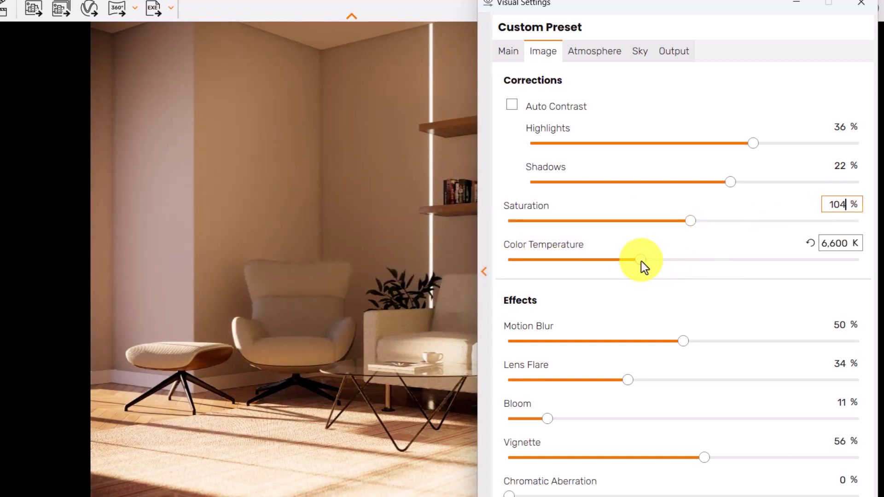
pyautogui.moveTo(641, 262); pyautogui.dragTo(796, 262)
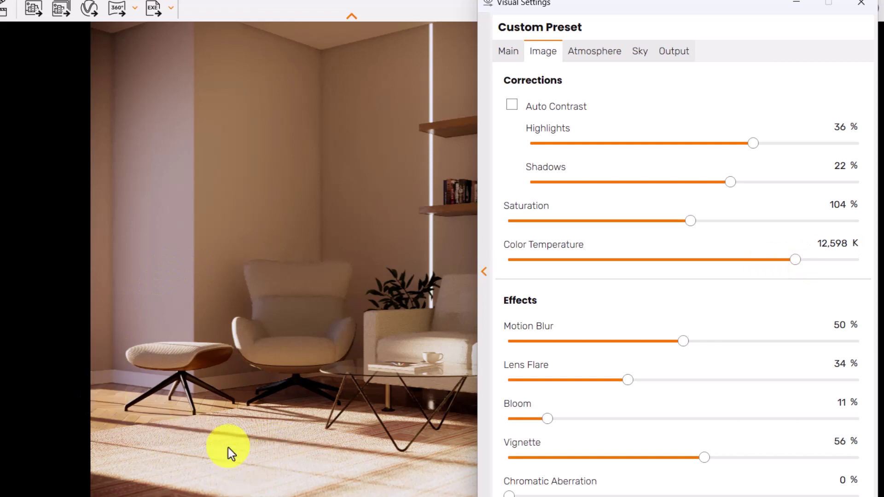
pyautogui.moveTo(795, 262); pyautogui.dragTo(633, 264)
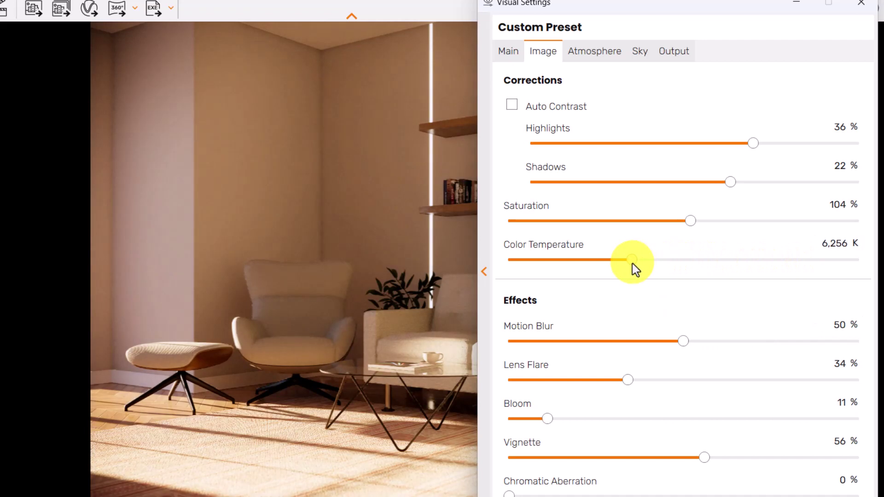
pyautogui.click(838, 243)
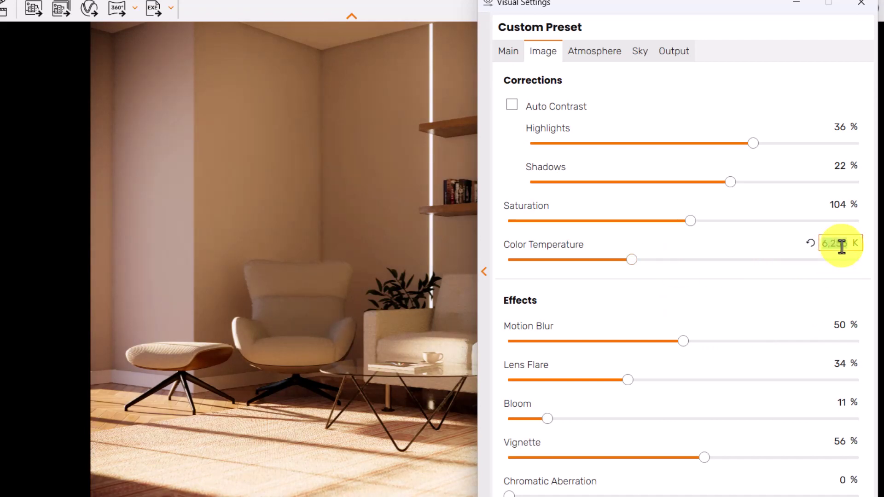
pyautogui.write('6000')
pyautogui.press('Return')
# Step: Dim the sun brightness to 6% in Atmosphere, close Visual Settings, and show View Management
pyautogui.click(606, 59)
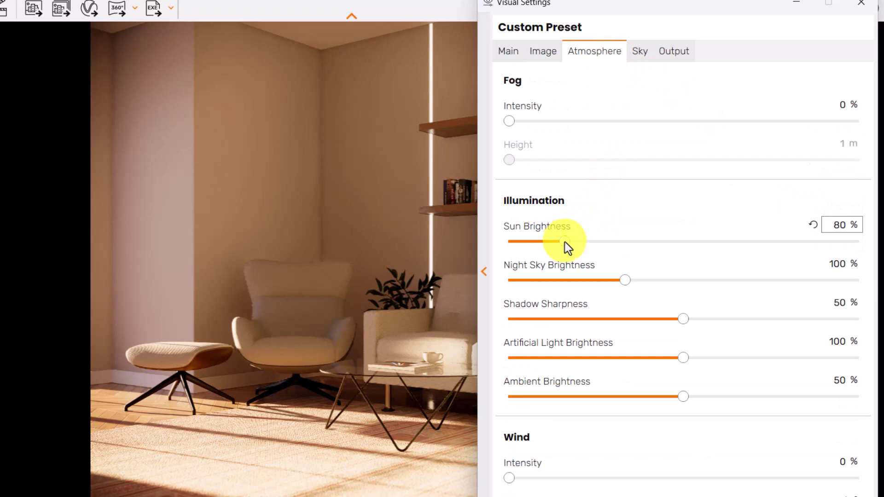
pyautogui.moveTo(565, 243); pyautogui.dragTo(606, 242)
pyautogui.moveTo(651, 223); pyautogui.dragTo(754, 216)
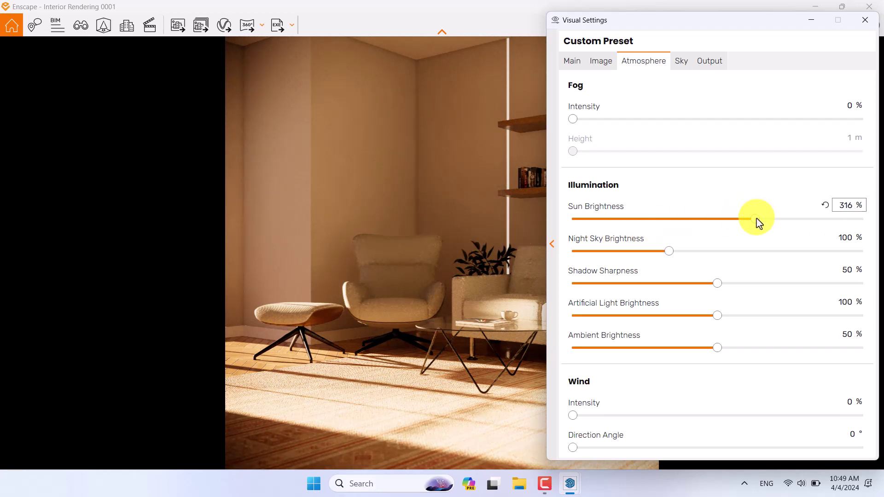
pyautogui.moveTo(756, 220); pyautogui.dragTo(578, 229)
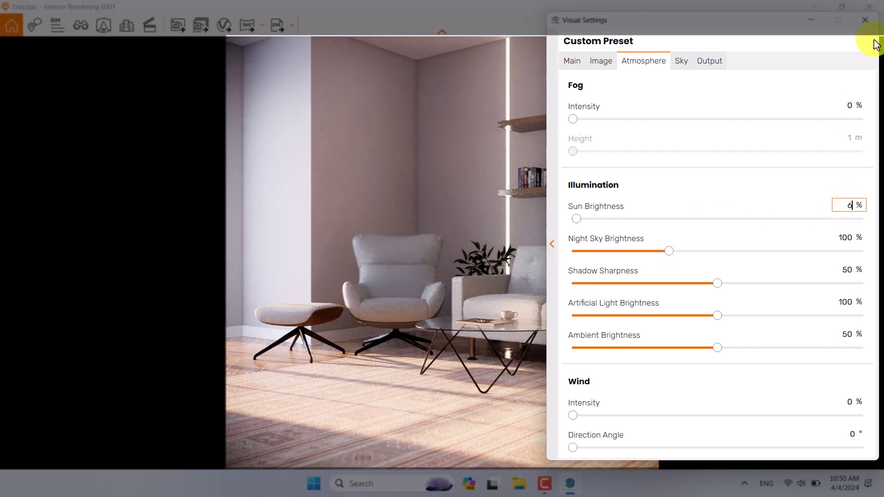
pyautogui.click(869, 23)
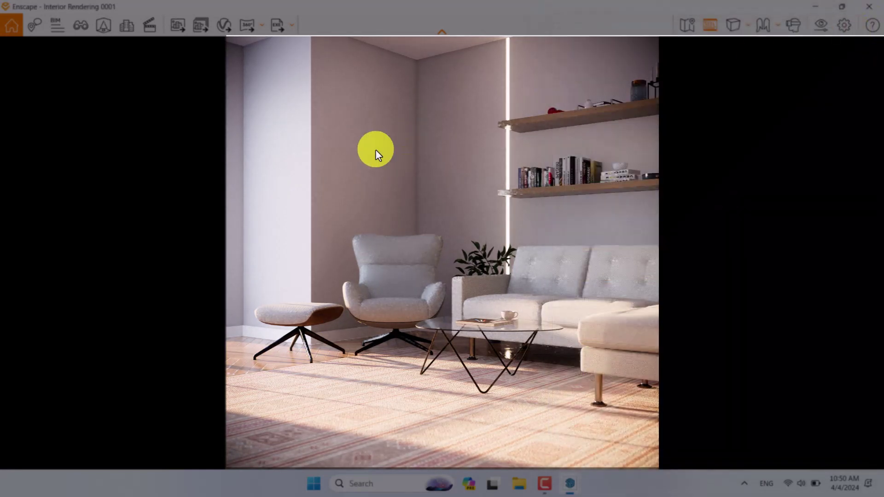
pyautogui.hotkey('ctrl', 'v')
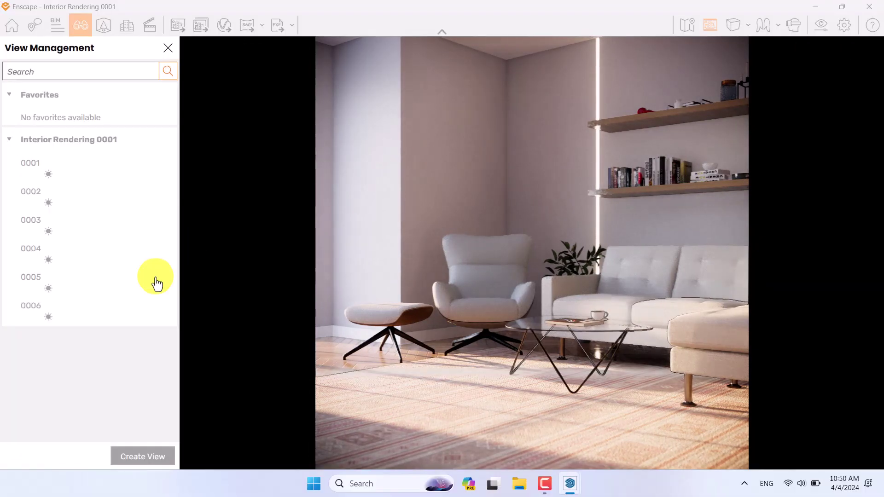
# Step: Edit view 0005's sun to azimuth 163.0° and altitude 10.0°, then save the view
pyautogui.click(158, 283)
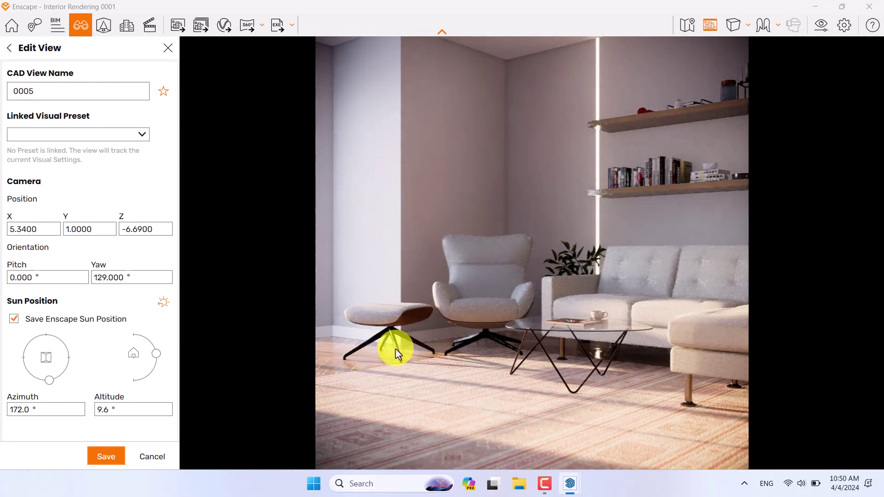
pyautogui.keyDown('shift'); pyautogui.moveTo(398, 355); pyautogui.dragTo(395, 347, button='right'); pyautogui.keyUp('shift')
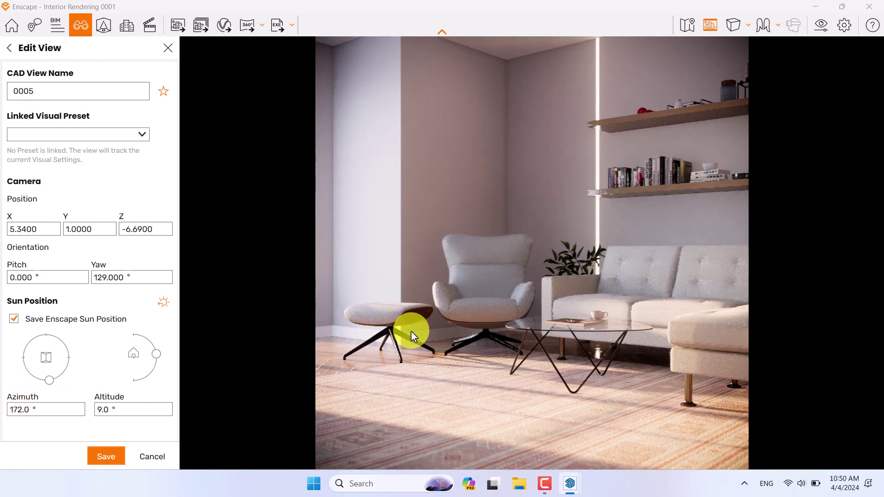
pyautogui.keyDown('shift'); pyautogui.moveTo(410, 330); pyautogui.dragTo(411, 331, button='right'); pyautogui.keyUp('shift')
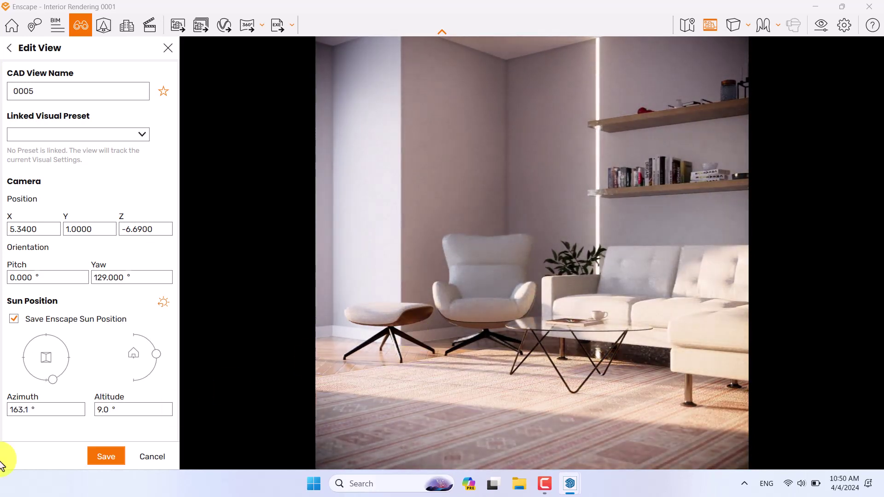
pyautogui.doubleClick(26, 411)
pyautogui.write('1')
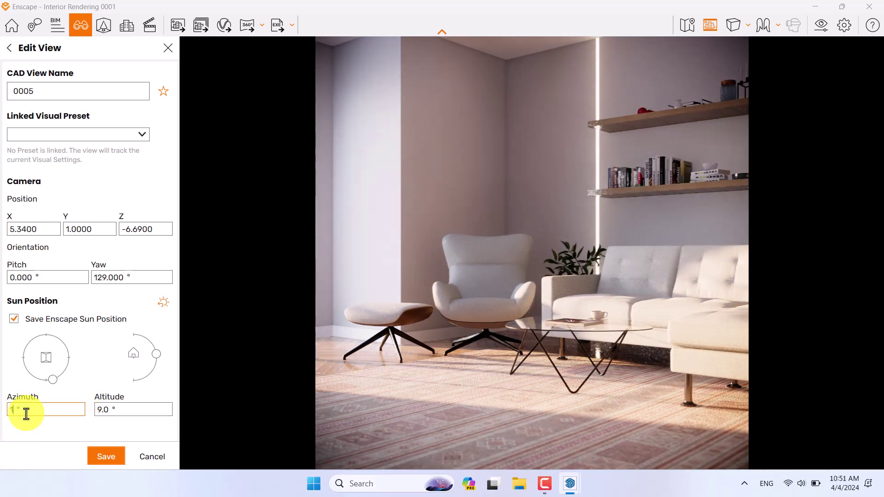
pyautogui.write('63.0')
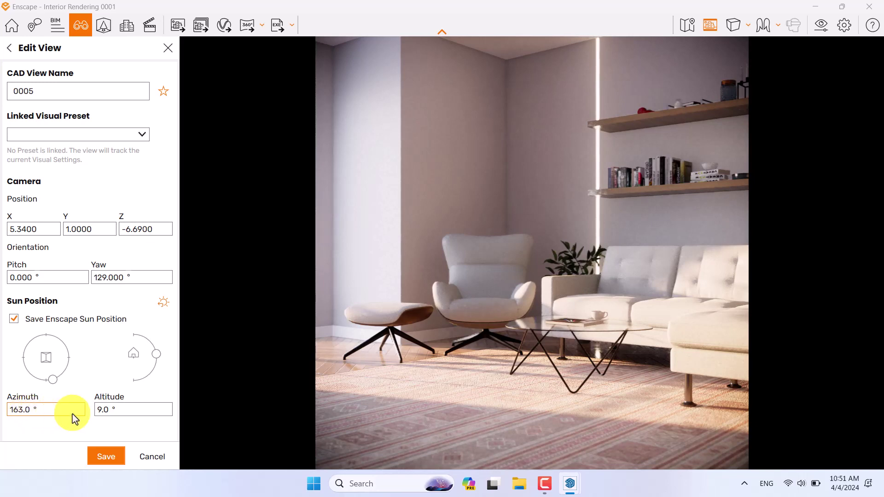
pyautogui.click(102, 409)
pyautogui.write('10')
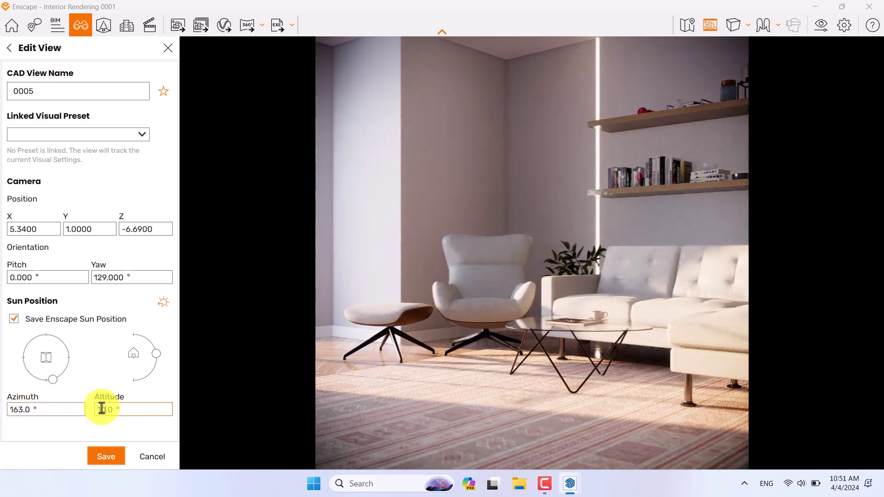
pyautogui.write('.0')
pyautogui.click(114, 462)
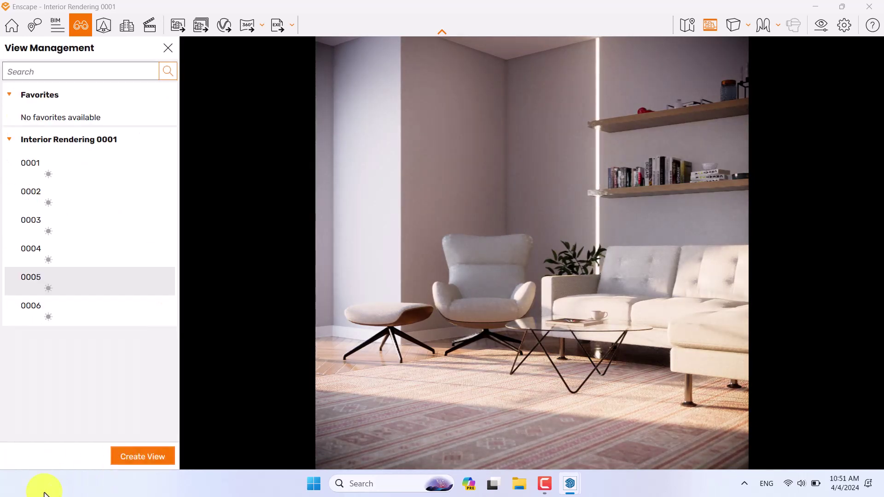
# Step: Reopen Visual Settings, reset exposure and raise it to 61%, then show the Atmosphere page
pyautogui.click(163, 54)
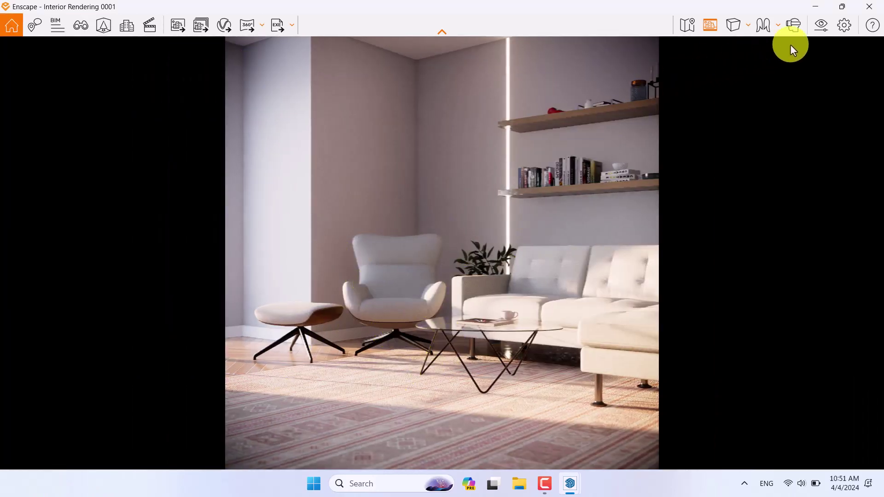
pyautogui.click(813, 34)
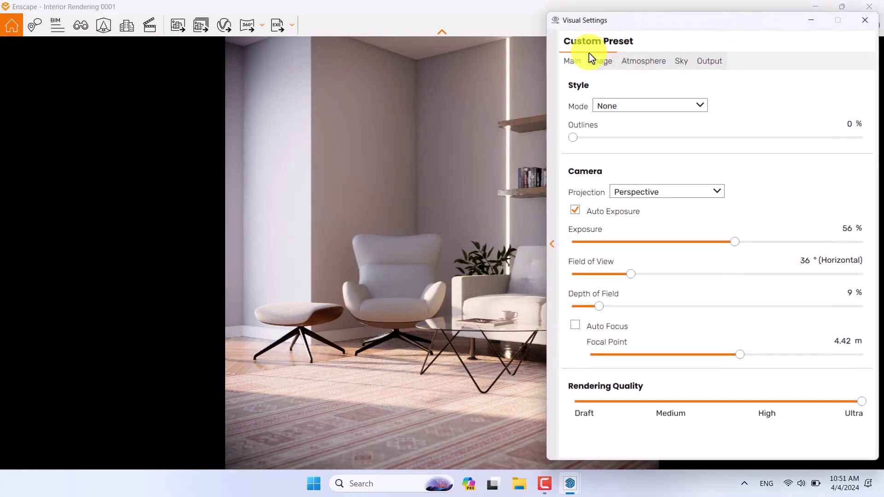
pyautogui.moveTo(689, 18); pyautogui.dragTo(138, 21)
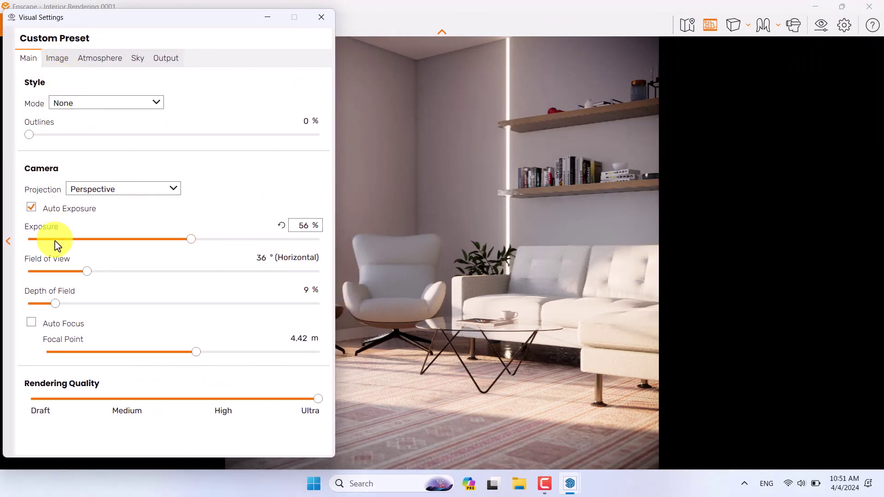
pyautogui.click(281, 225)
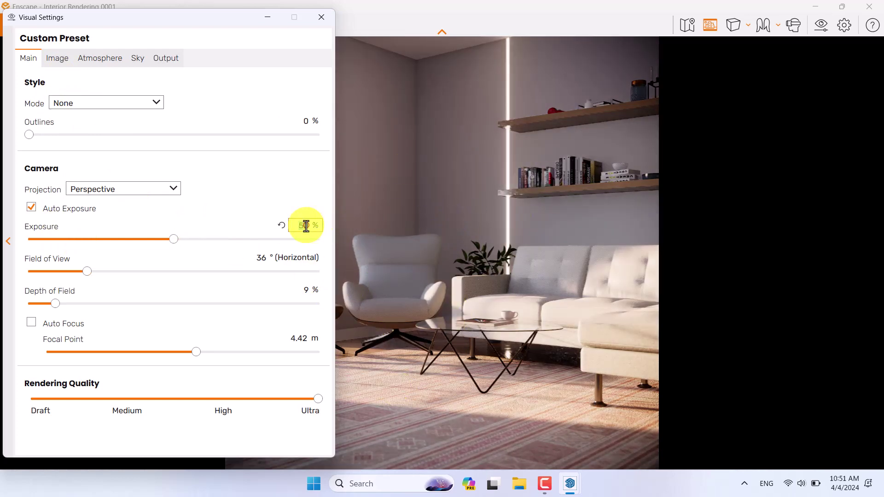
pyautogui.scroll(5, 306, 226)
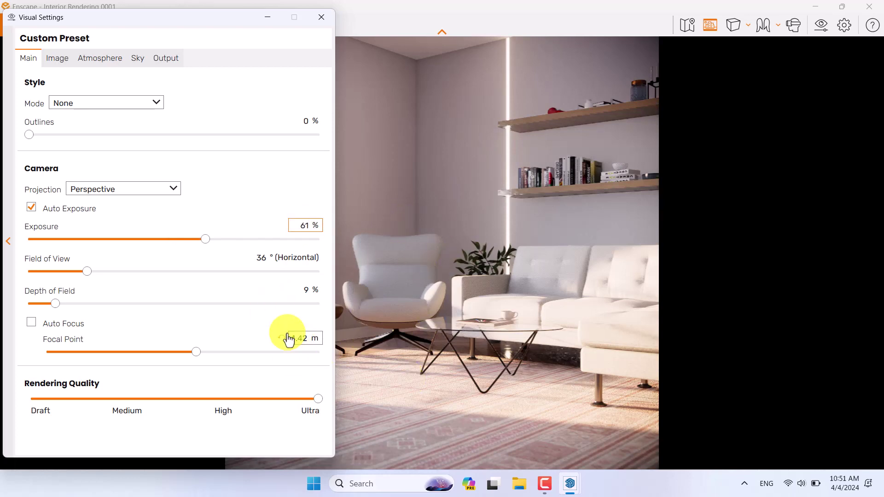
pyautogui.click(109, 60)
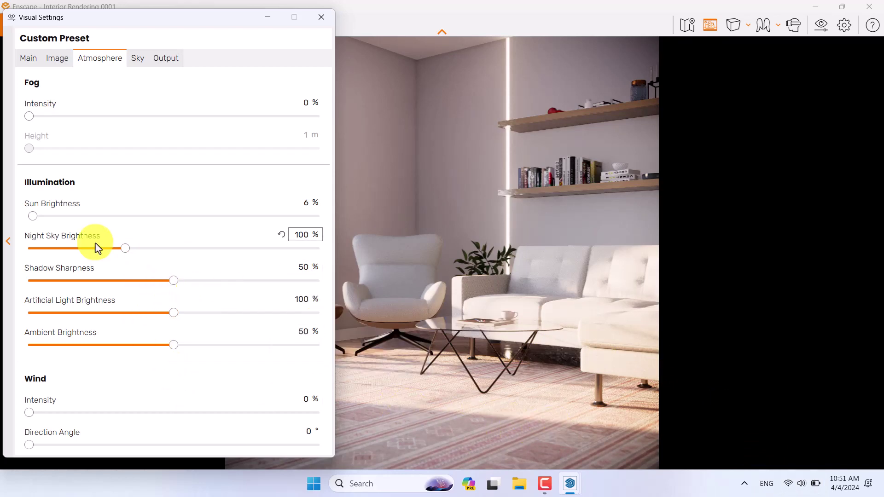
# Step: Set shadow sharpness to 12% and artificial light brightness to 124%
pyautogui.moveTo(174, 285); pyautogui.dragTo(322, 284)
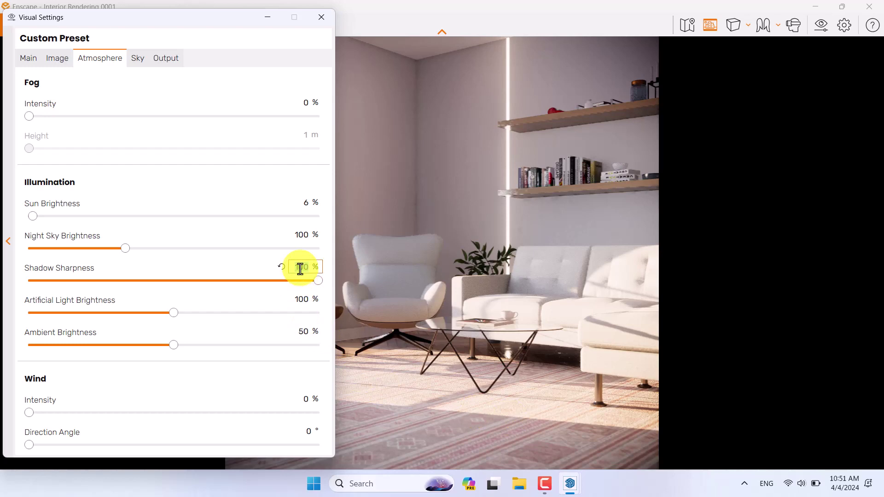
pyautogui.write('12')
pyautogui.press('Return')
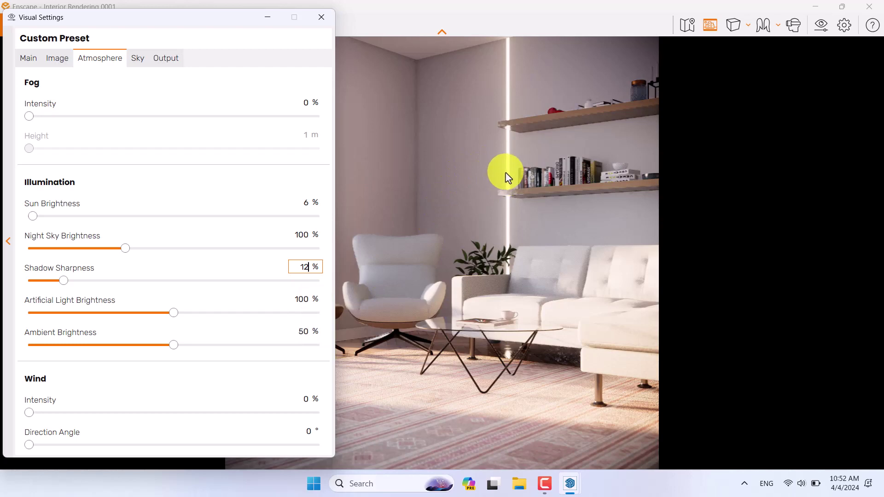
pyautogui.moveTo(176, 313); pyautogui.dragTo(240, 313)
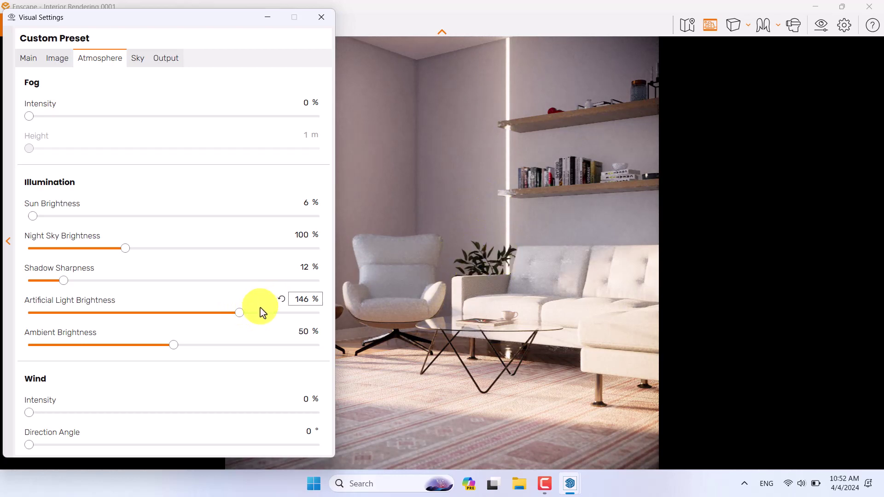
pyautogui.click(301, 299)
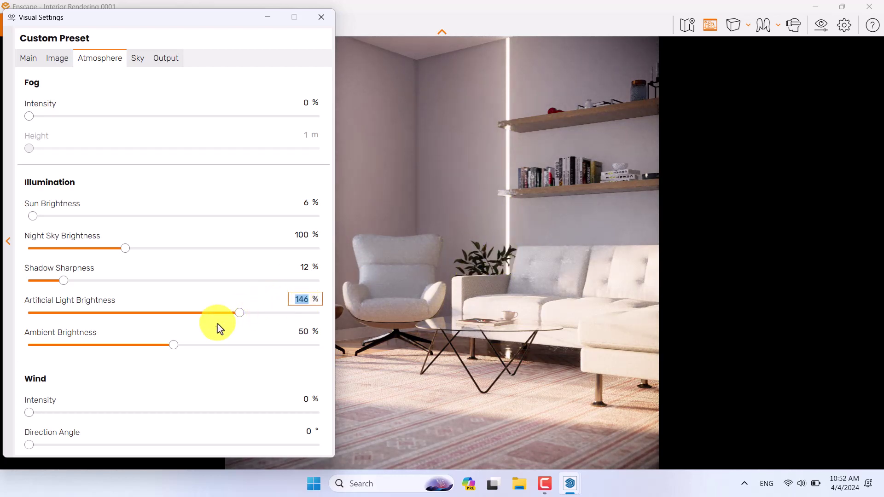
pyautogui.write('124')
pyautogui.press('Return')
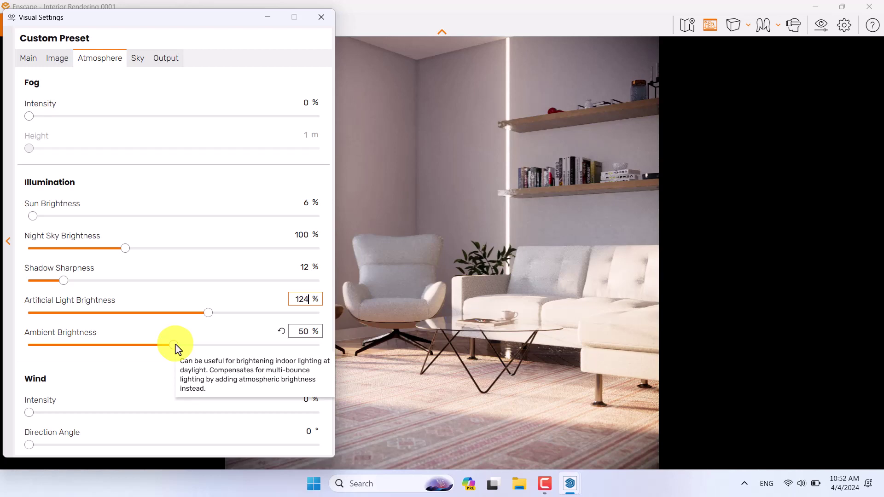
# Step: Settle the ambient brightness at 26% and move on to the Sky settings
pyautogui.moveTo(175, 345); pyautogui.dragTo(283, 345)
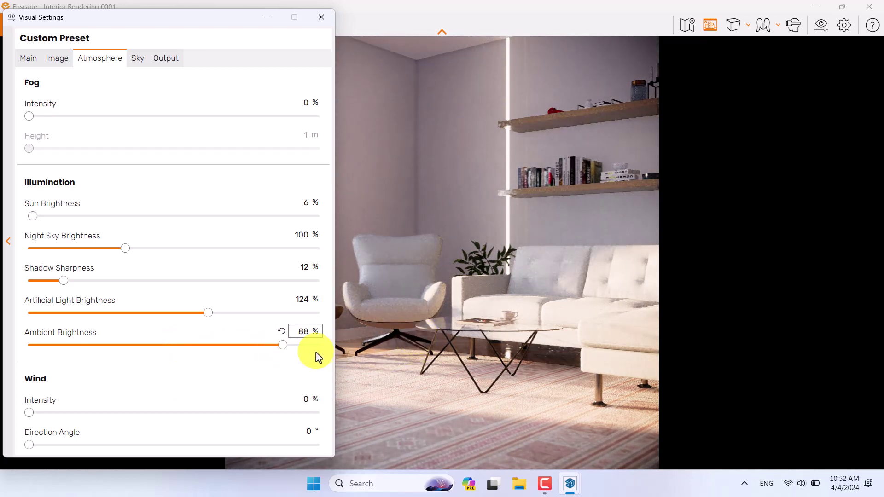
pyautogui.moveTo(282, 346); pyautogui.dragTo(93, 346)
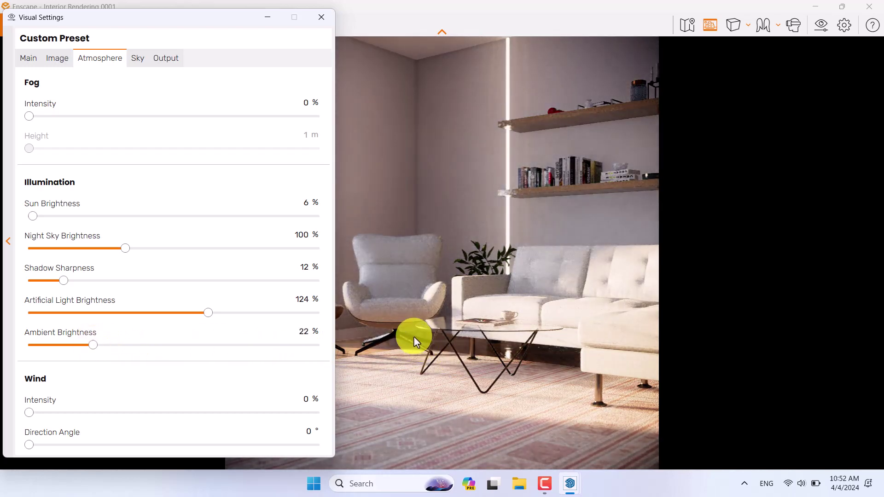
pyautogui.click(305, 333)
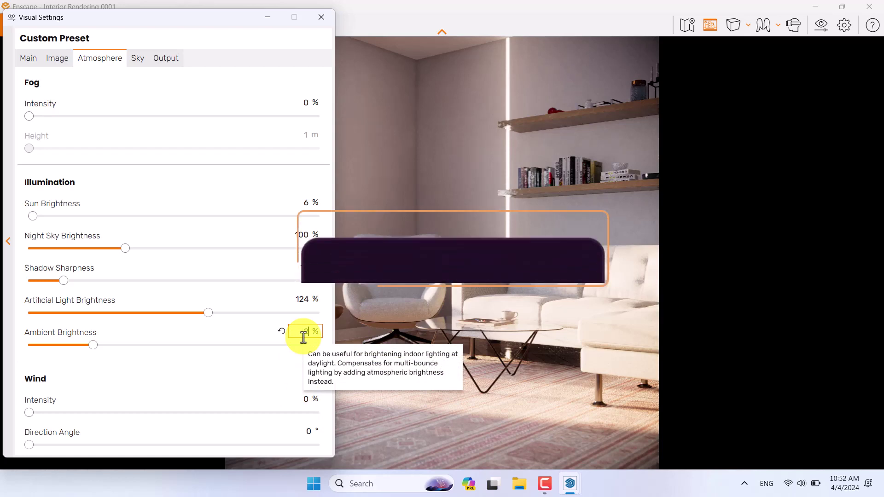
pyautogui.write('24')
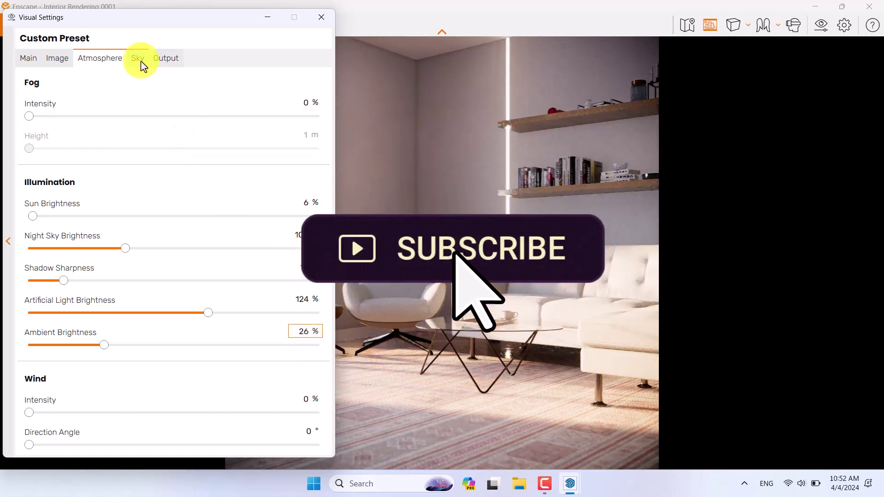
pyautogui.click(141, 62)
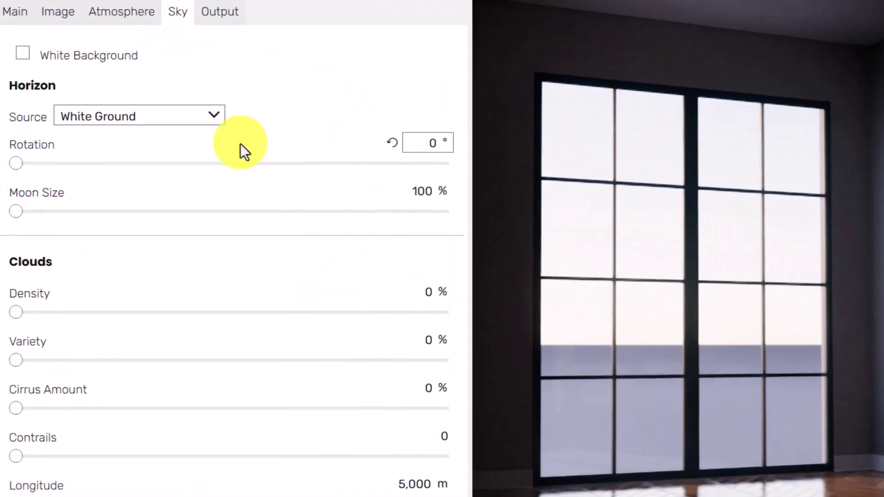
# Step: Preview the White Cubes, Desert, Forest and Town horizon backdrops outside the window
pyautogui.click(156, 128)
pyautogui.click(150, 306)
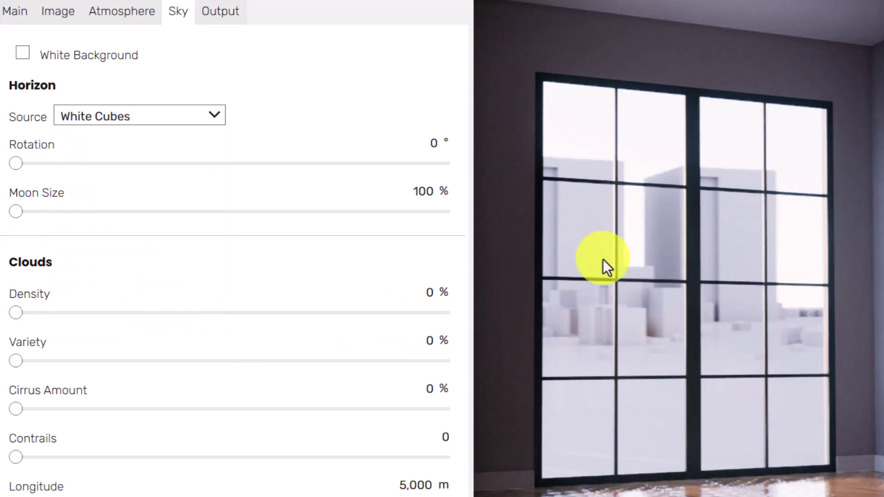
pyautogui.click(214, 118)
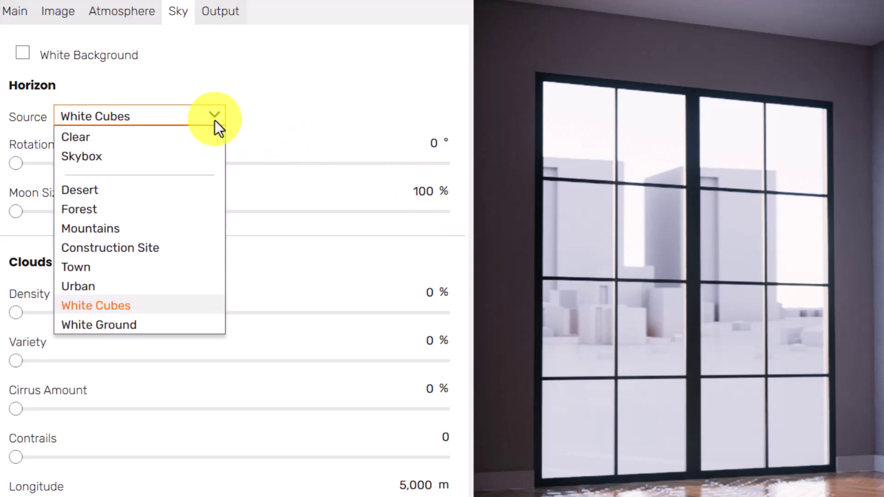
pyautogui.click(184, 190)
pyautogui.click(184, 116)
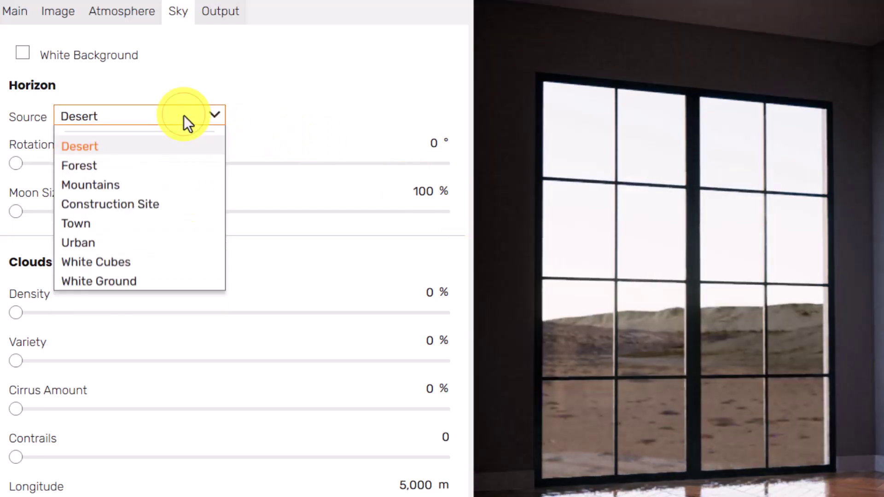
pyautogui.click(153, 203)
pyautogui.click(175, 115)
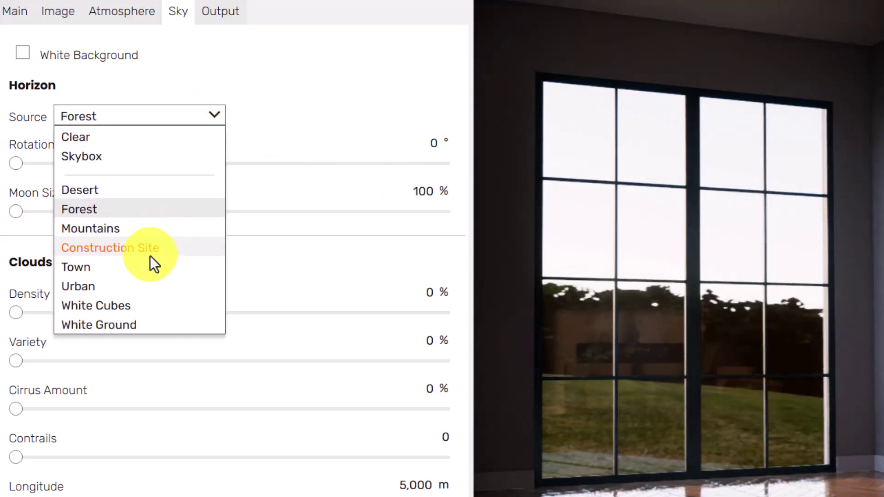
pyautogui.click(148, 260)
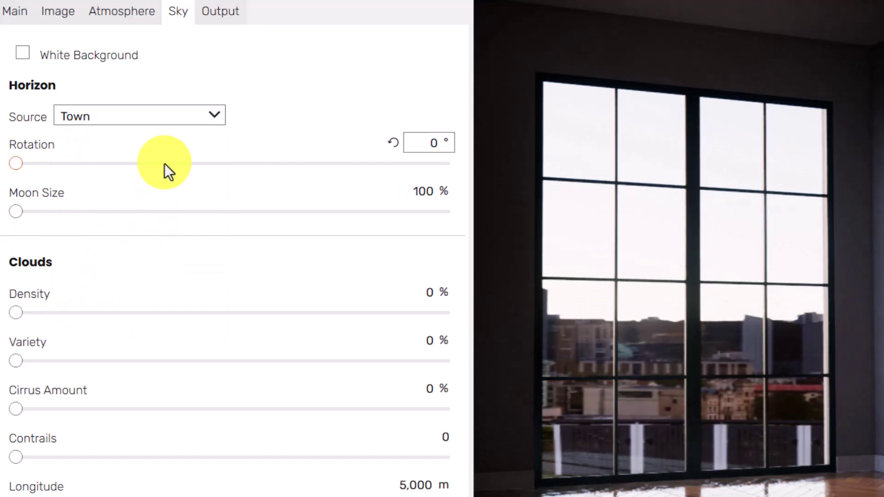
# Step: Choose the White Ground horizon, return to the Main page, and close Visual Settings
pyautogui.click(190, 119)
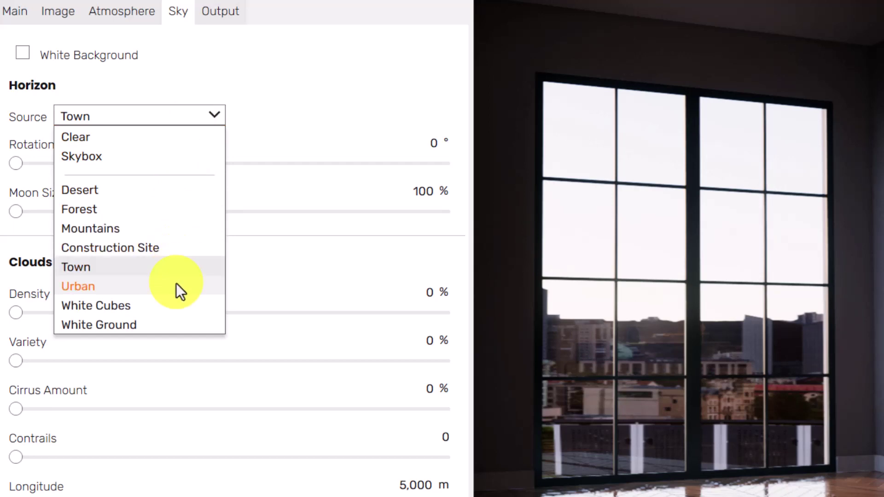
pyautogui.click(175, 322)
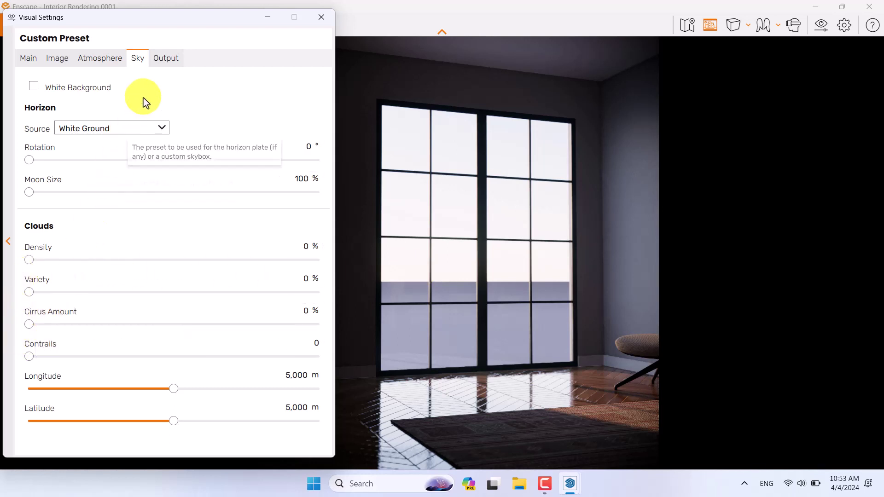
pyautogui.click(31, 60)
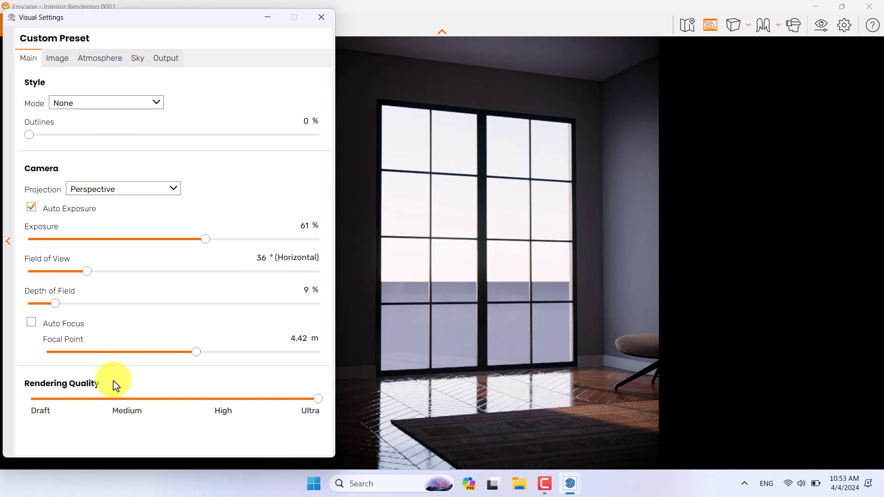
pyautogui.click(321, 17)
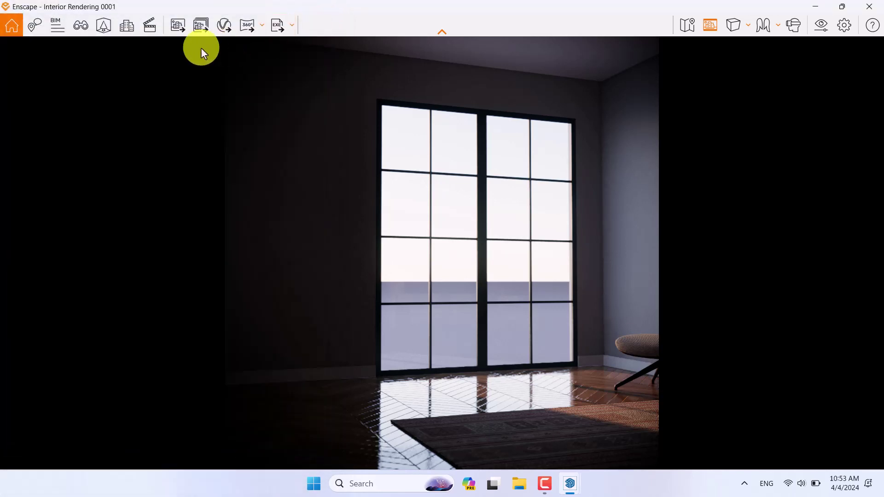
# Step: Jump to saved view 0005 of the sofa and armchair, then bring up Batch Rendering
pyautogui.click(81, 26)
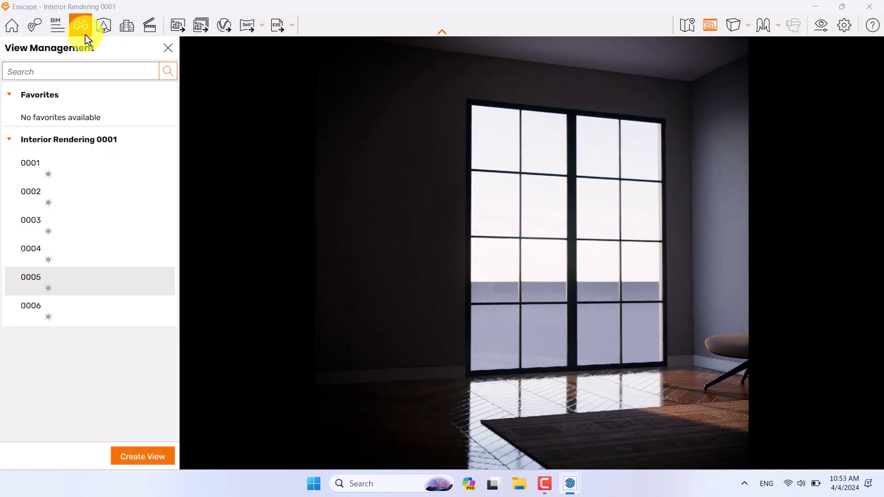
pyautogui.click(47, 279)
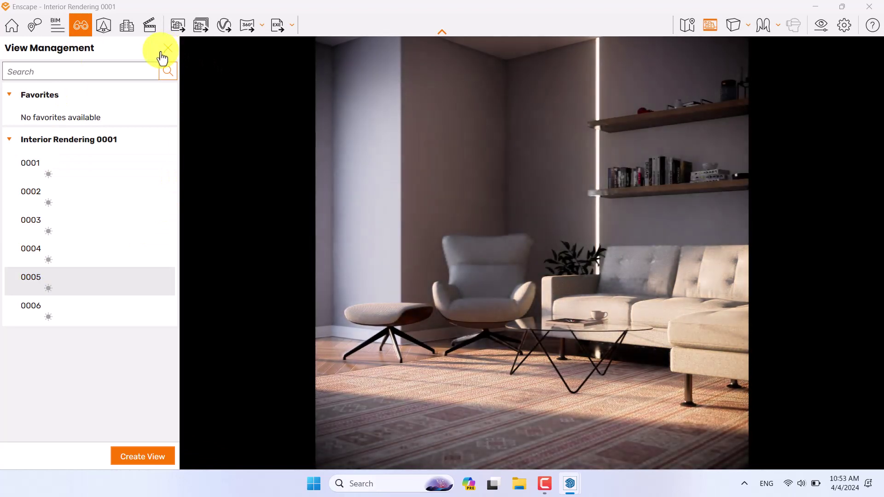
pyautogui.click(164, 50)
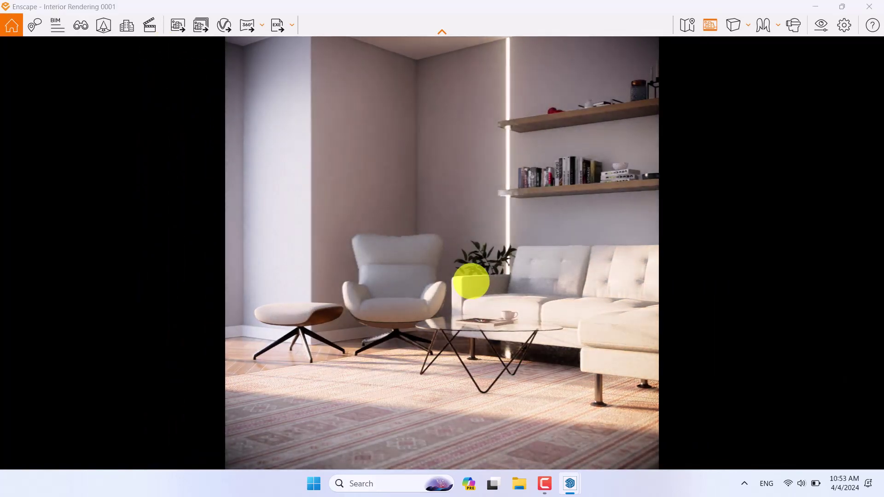
pyautogui.click(196, 30)
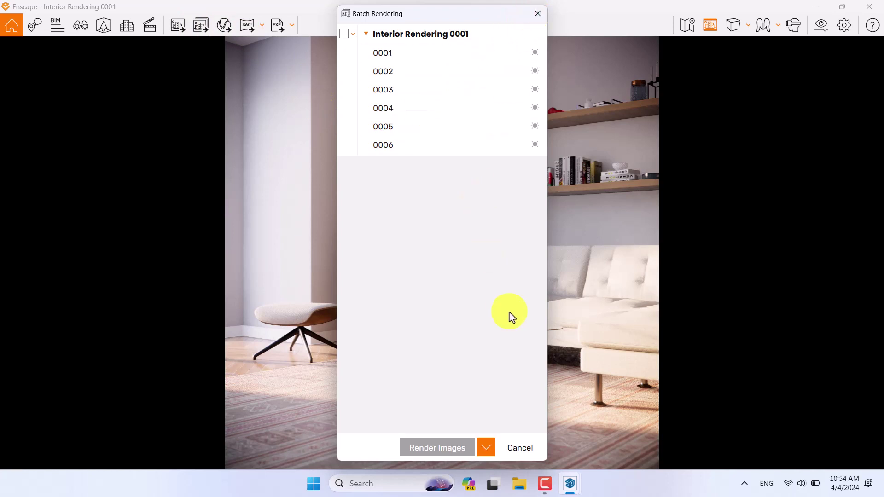
# Step: Dismiss the Batch Rendering dialog without rendering any of the saved views
pyautogui.click(538, 17)
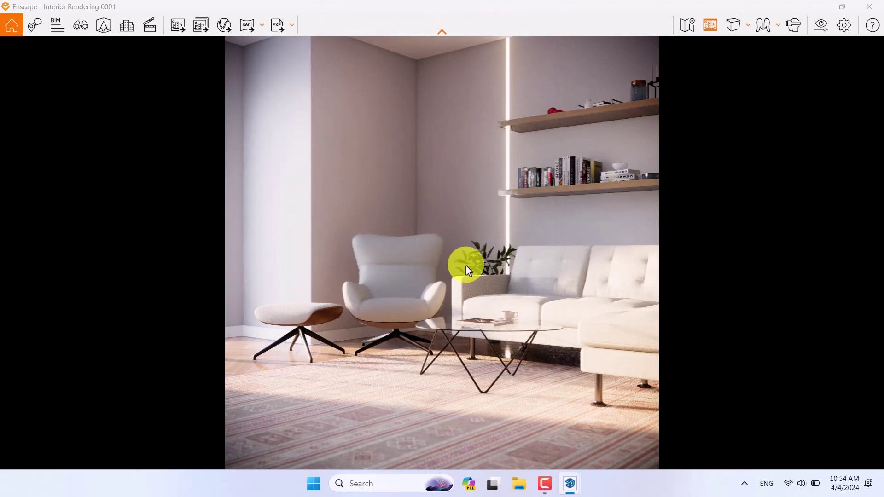
# Step: Save a screenshot of the current view to the Desktop as Portable Network Graphics (PNG)
pyautogui.click(178, 29)
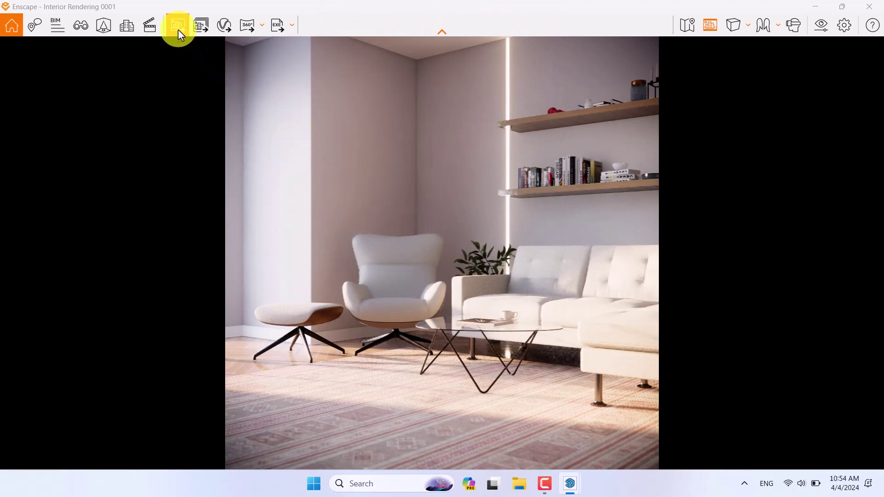
pyautogui.click(104, 46)
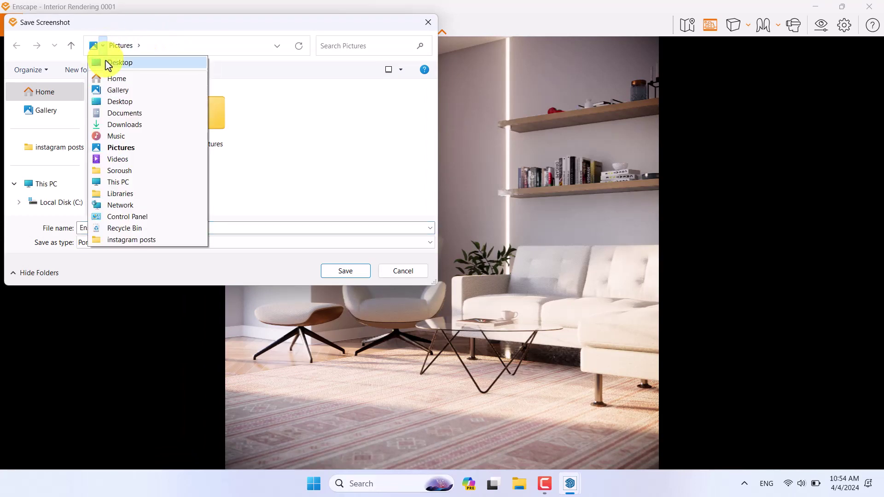
pyautogui.click(110, 63)
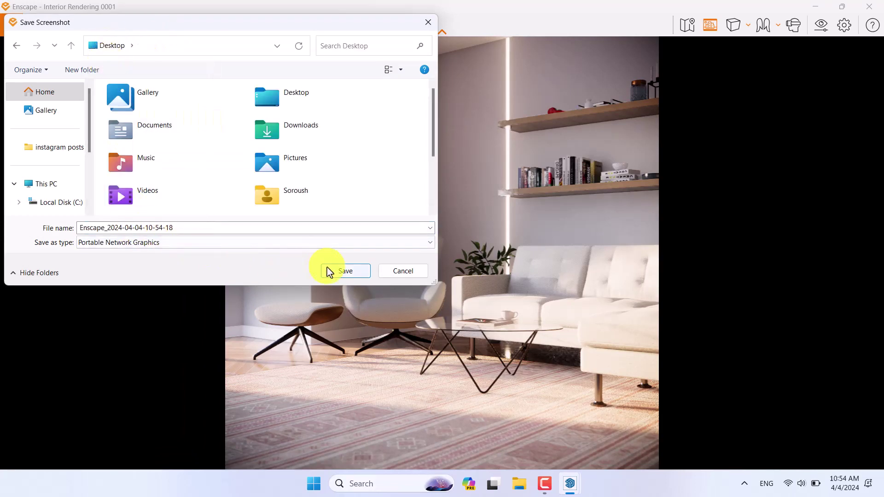
pyautogui.click(183, 247)
pyautogui.click(183, 251)
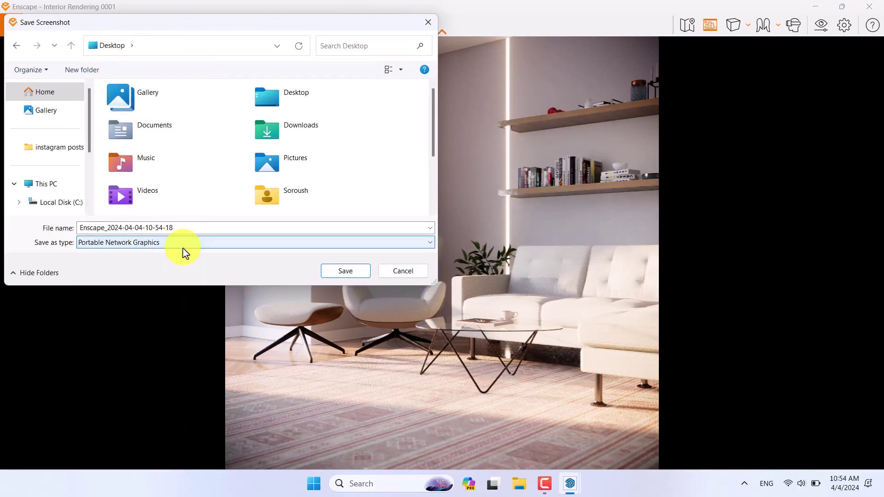
pyautogui.click(330, 274)
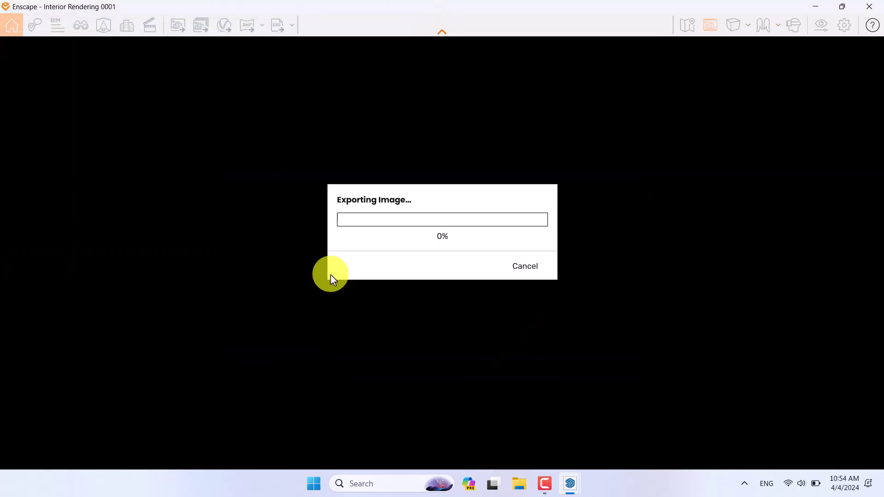